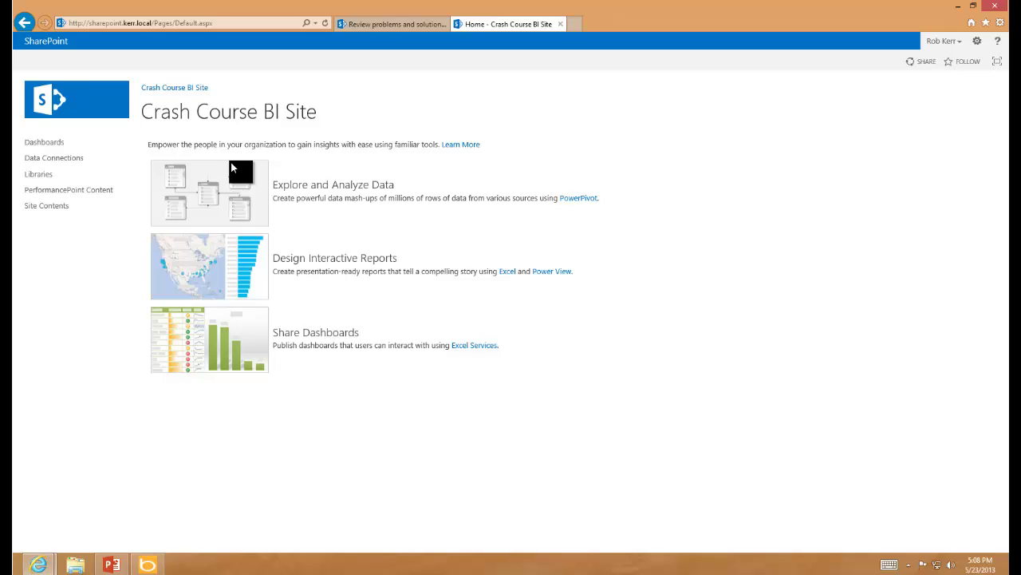
- Start a new Report Data Source in the Data Connections library
left_click(50, 158)
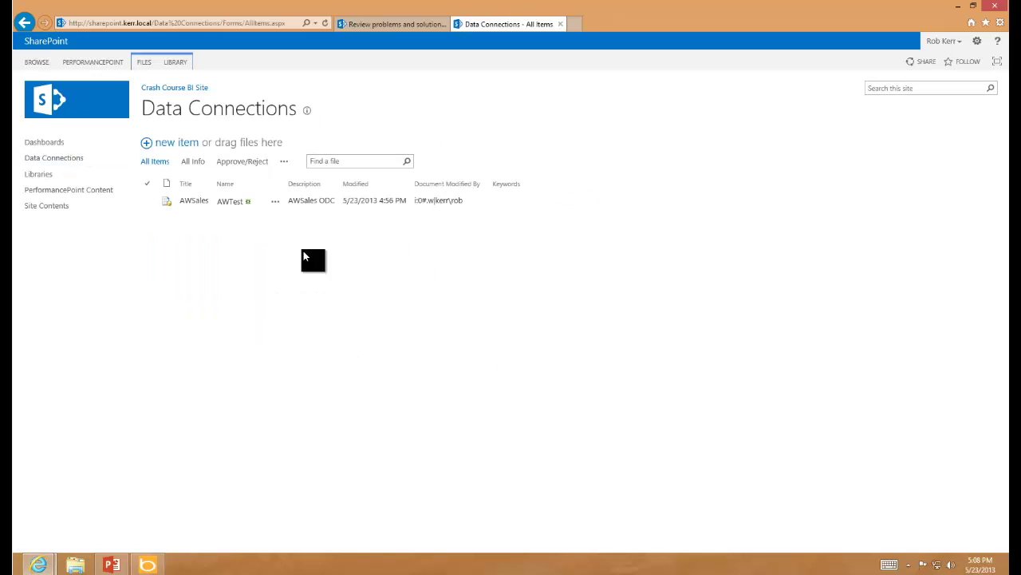
left_click(145, 61)
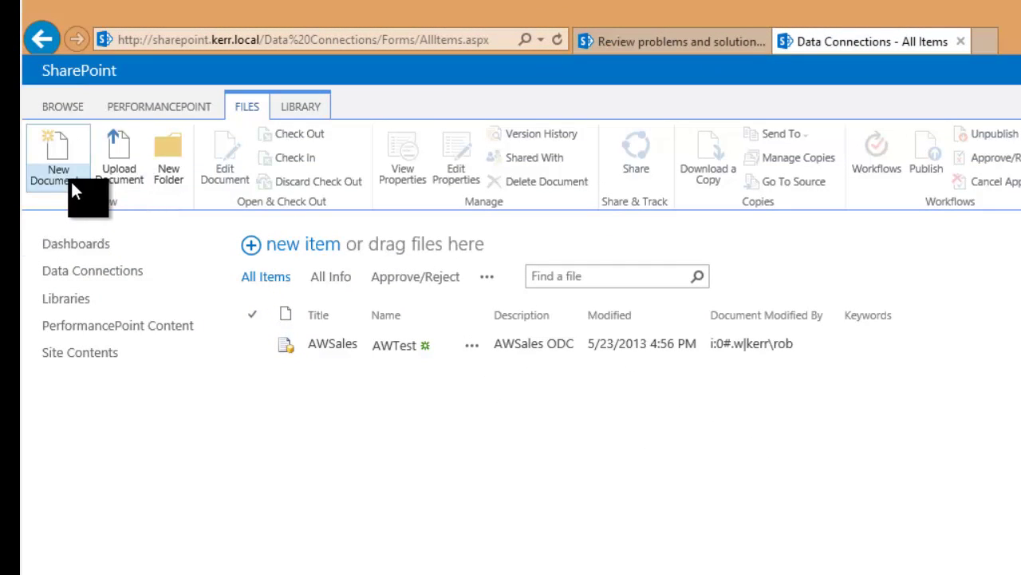
left_click(71, 178)
left_click(113, 423)
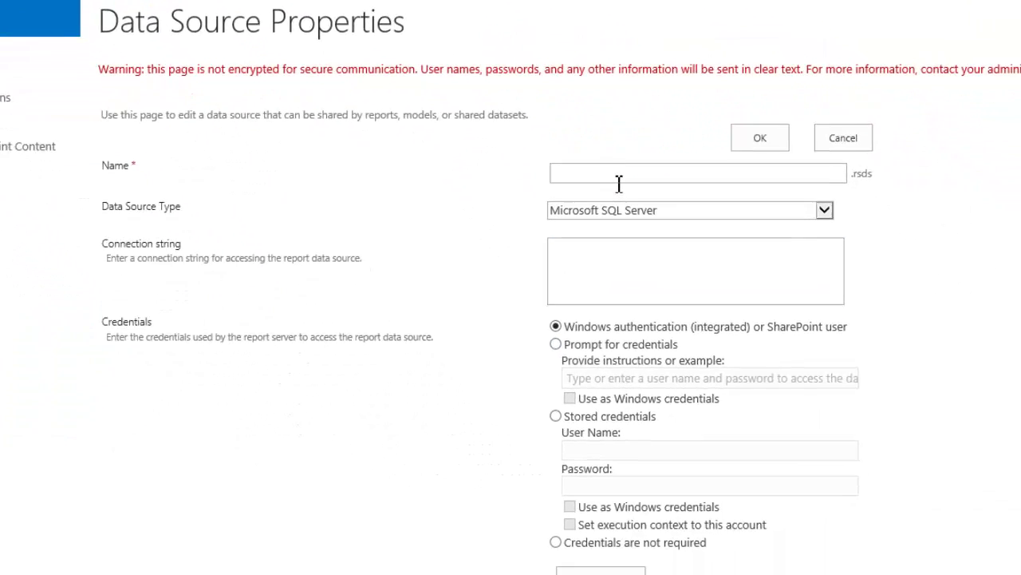
- Name it AWorksTabular as an Analysis Services source for SPDB2\TABULAR, test, and save
left_click(823, 356)
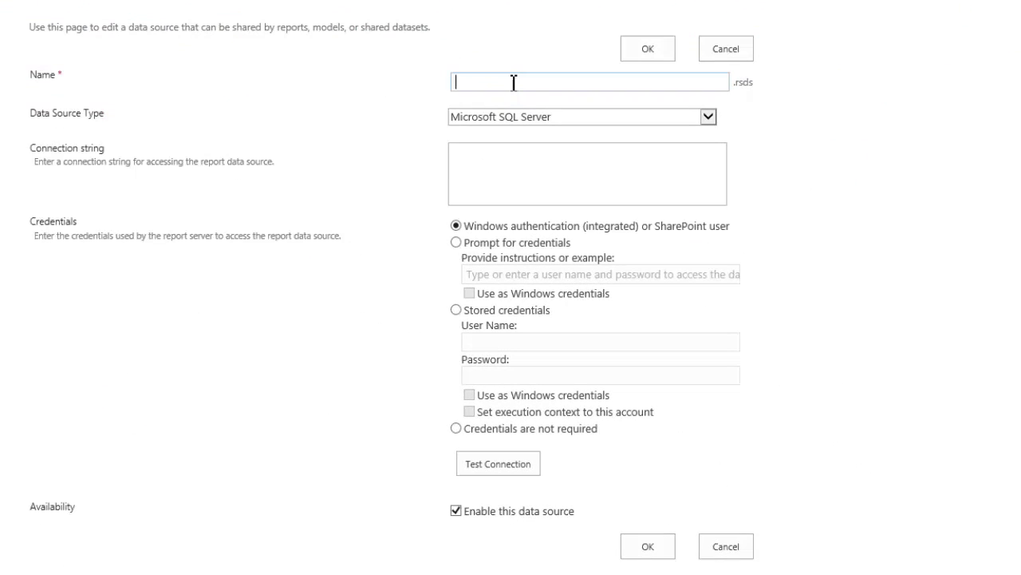
type("AWorksTabular")
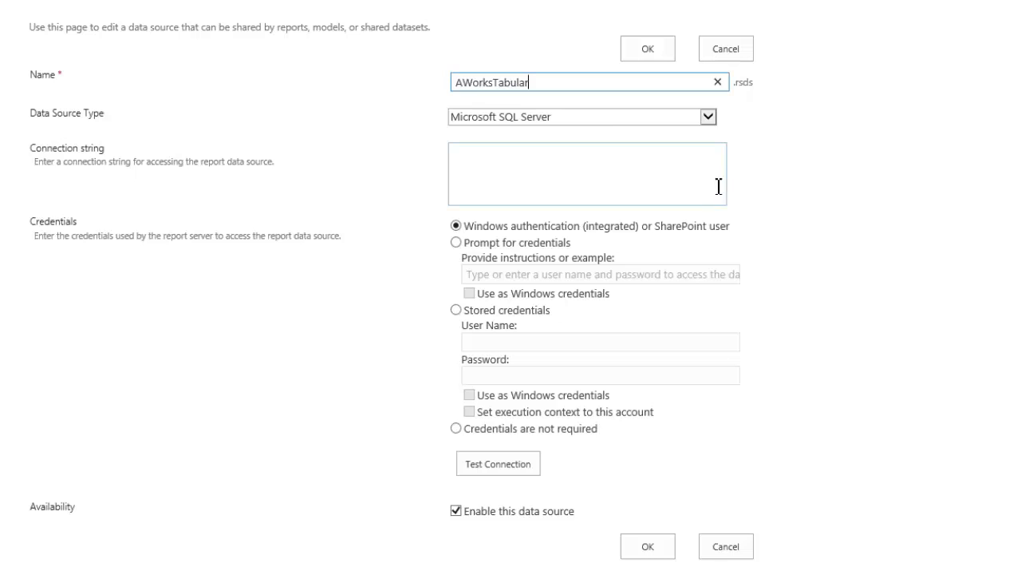
left_click(588, 116)
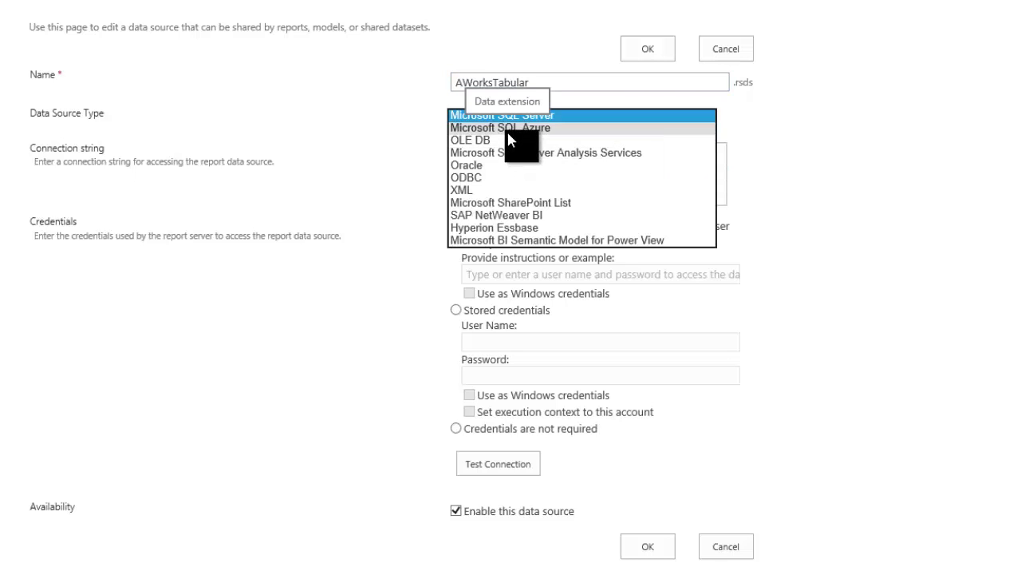
left_click(510, 152)
left_click(552, 165)
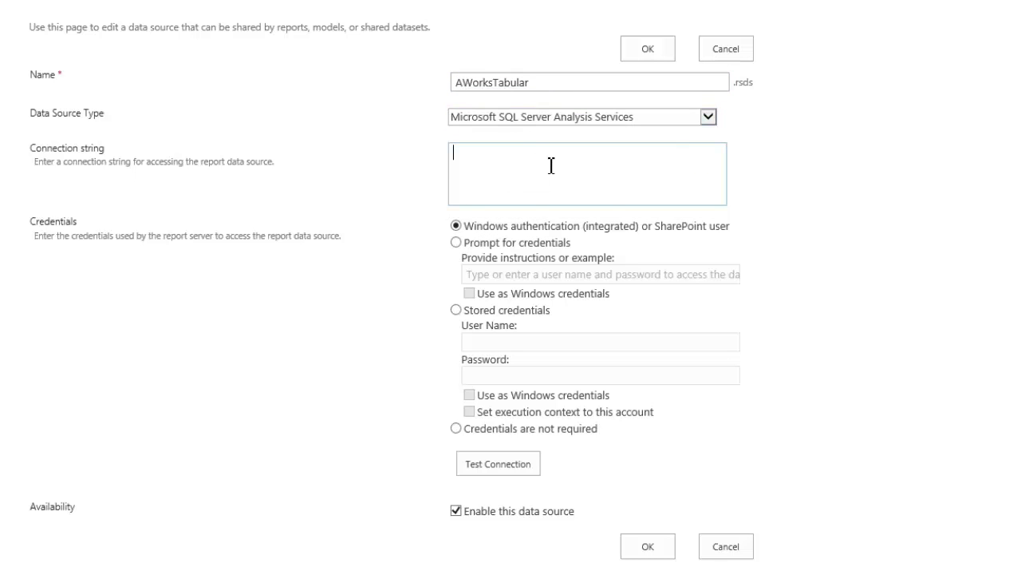
type("Data Source=SPDB2\\TABULAR;Catalog=AdventureWorksTABULAR;")
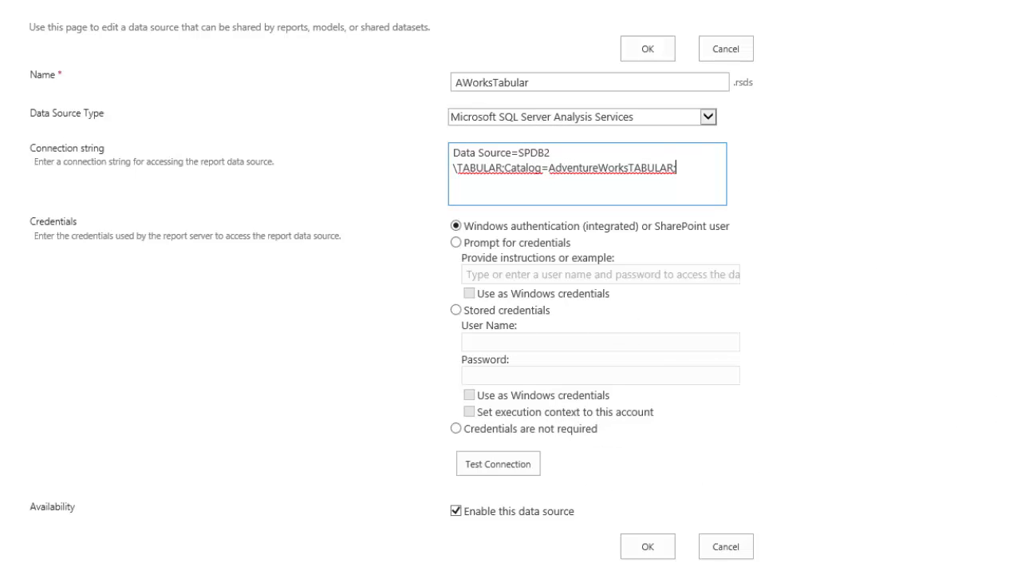
left_click(498, 464)
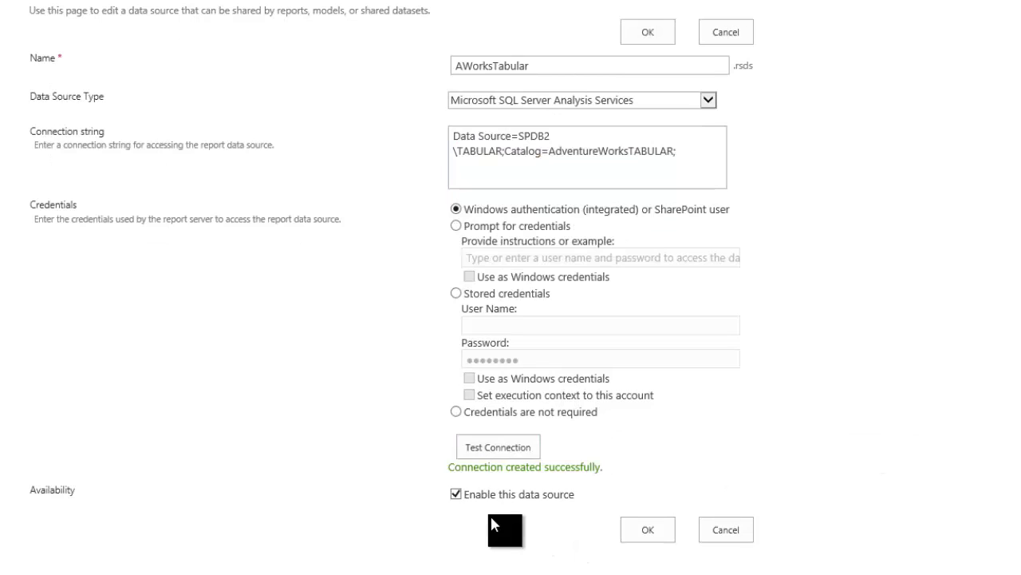
left_click(638, 536)
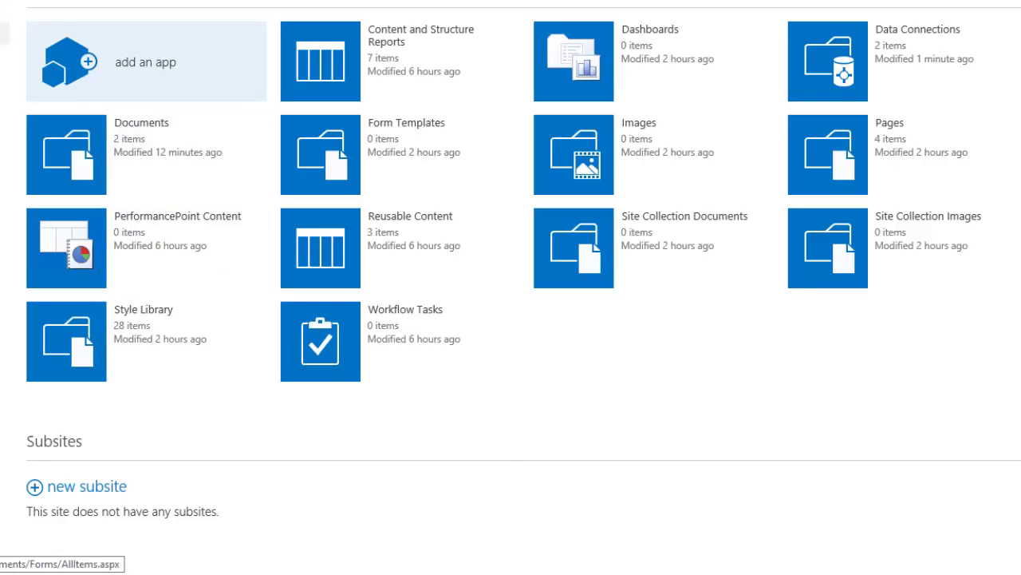
- Open the Documents library and its New Document choices
left_click(60, 154)
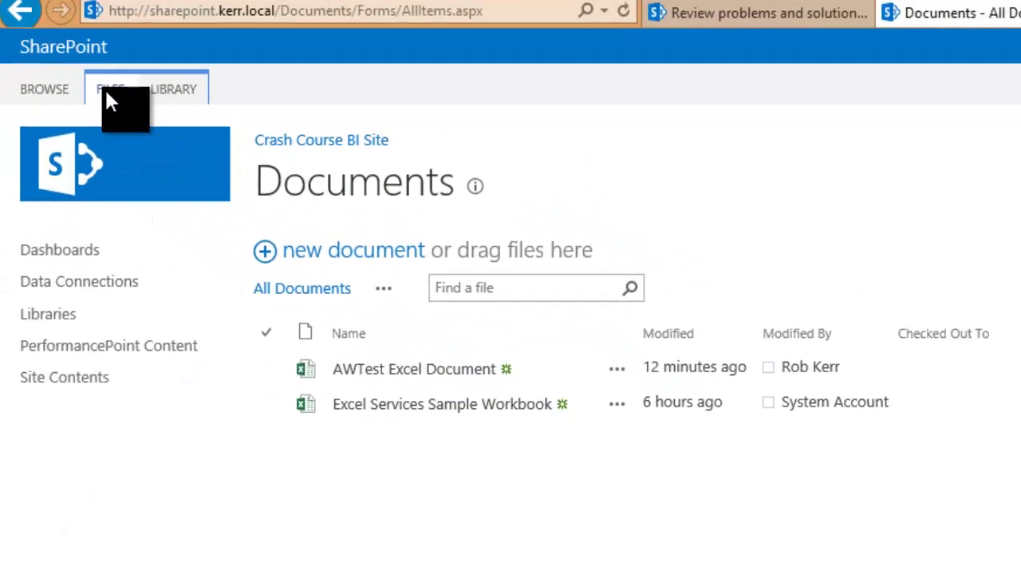
left_click(110, 89)
left_click(28, 171)
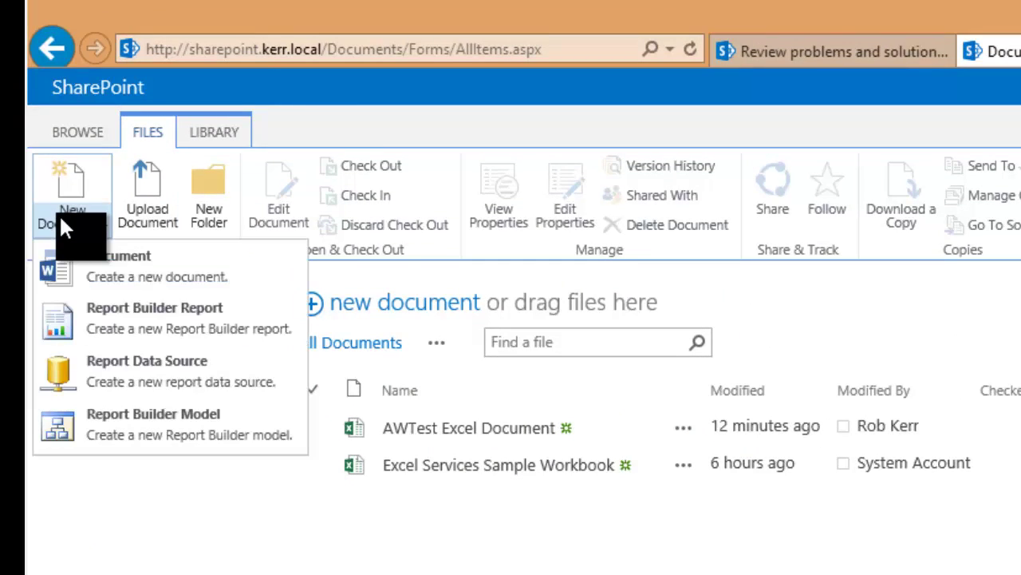
- Launch a Report Builder report with the Table or Matrix Wizard, creating a new dataset
left_click(145, 319)
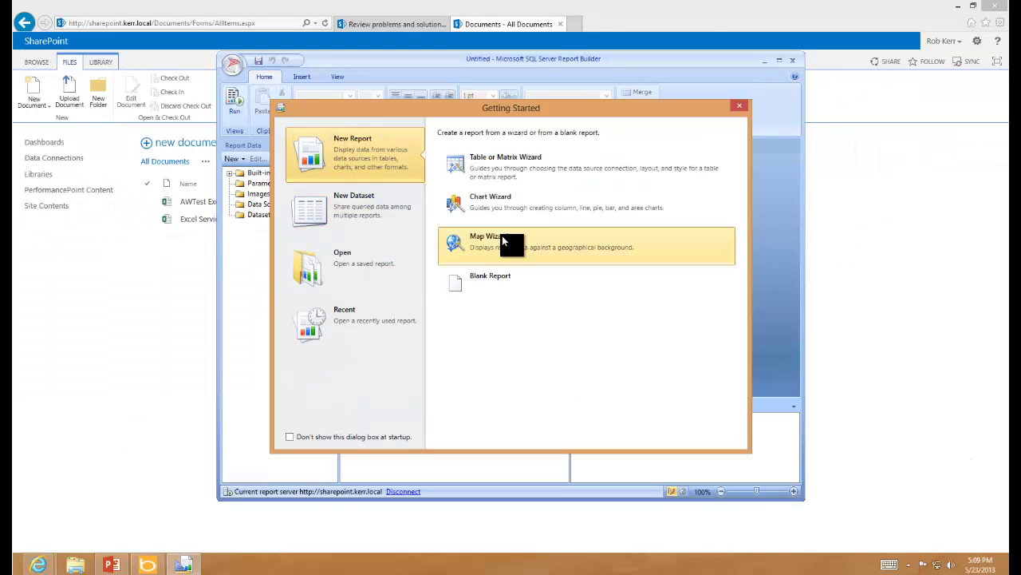
left_click(492, 165)
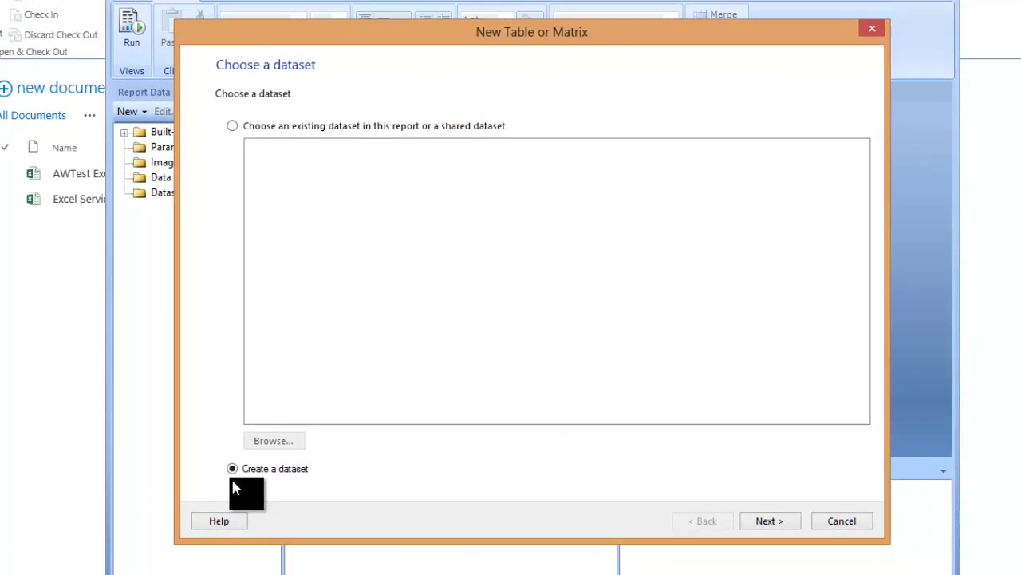
left_click(786, 528)
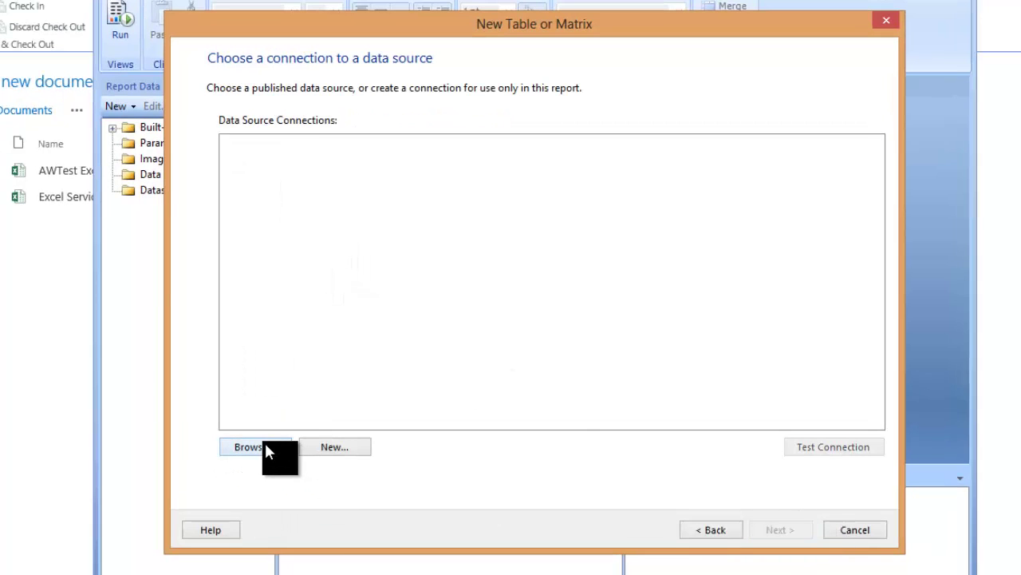
- Use Data Connections/AWorksTabular.rsds as the data source, test it, and continue to the query
left_click(267, 449)
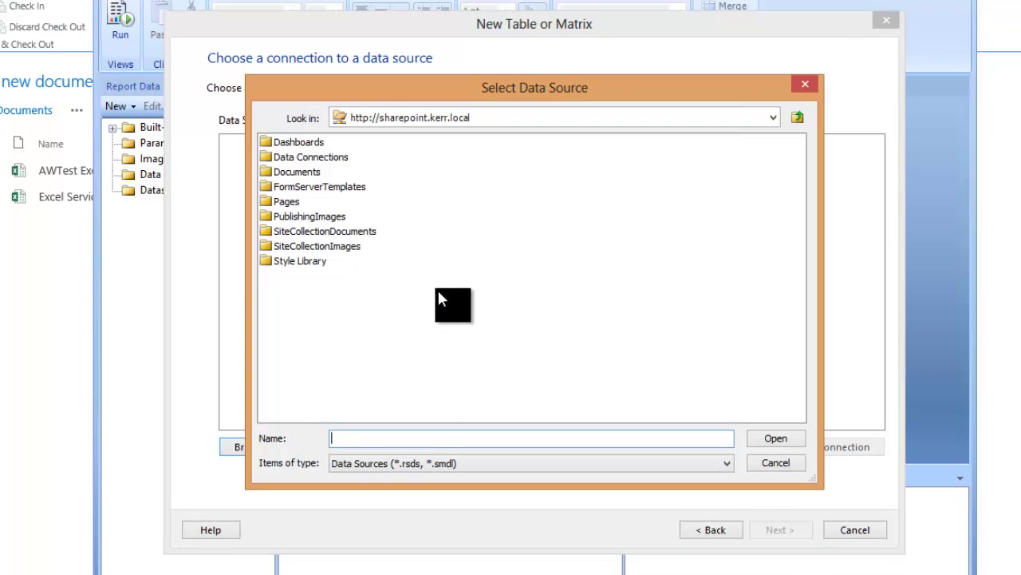
double_click(295, 157)
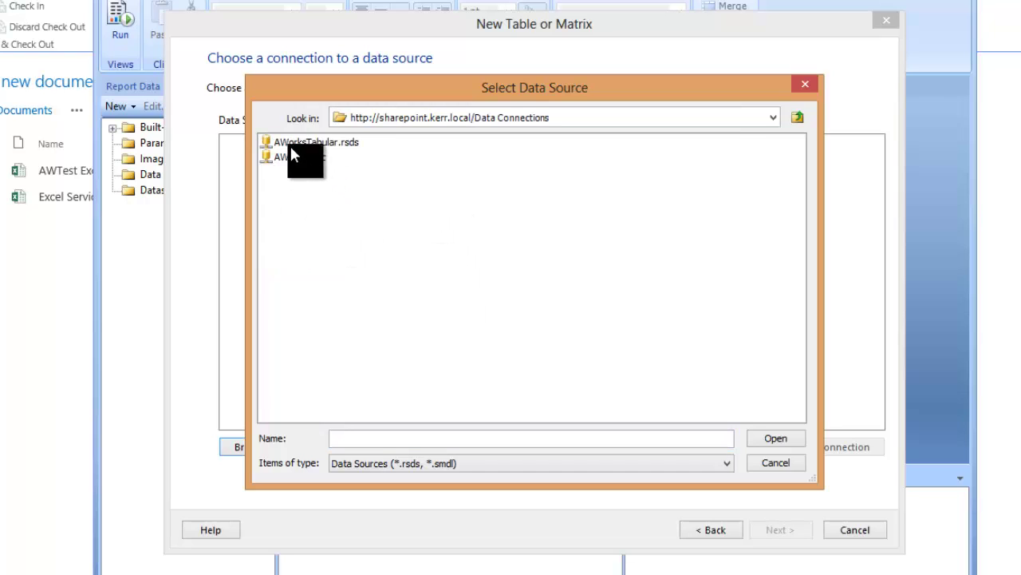
double_click(290, 141)
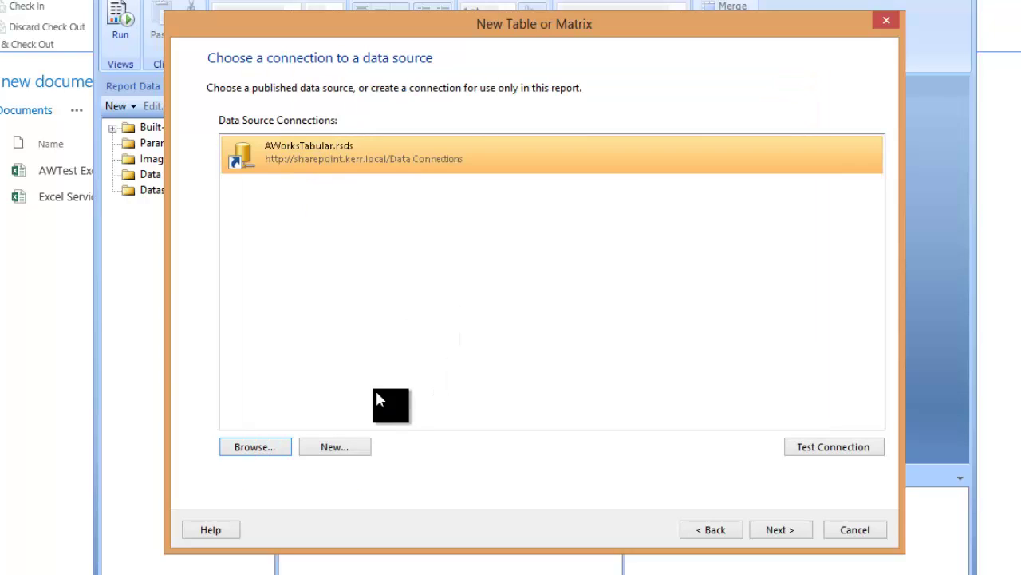
left_click(816, 449)
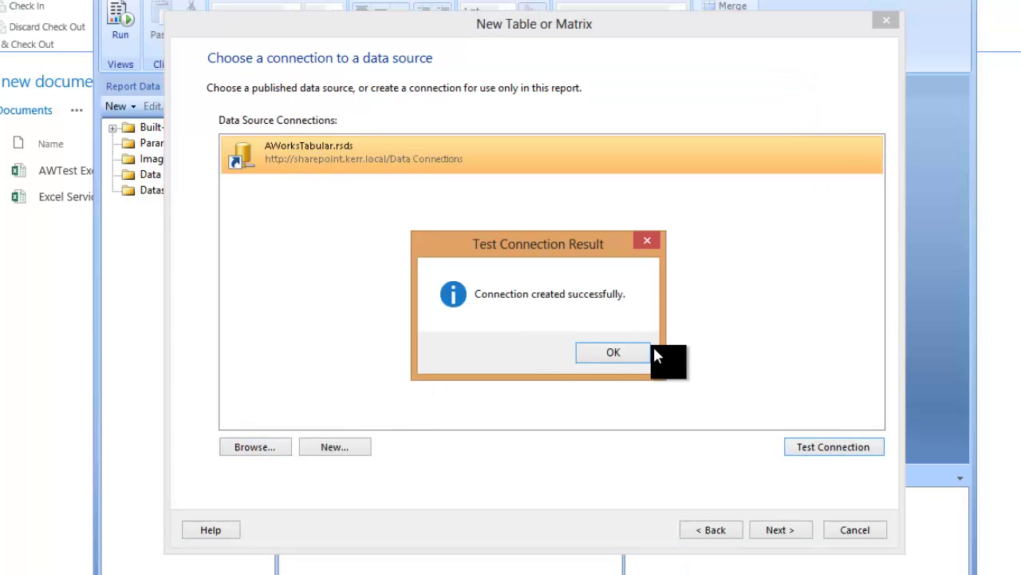
left_click(625, 349)
left_click(774, 528)
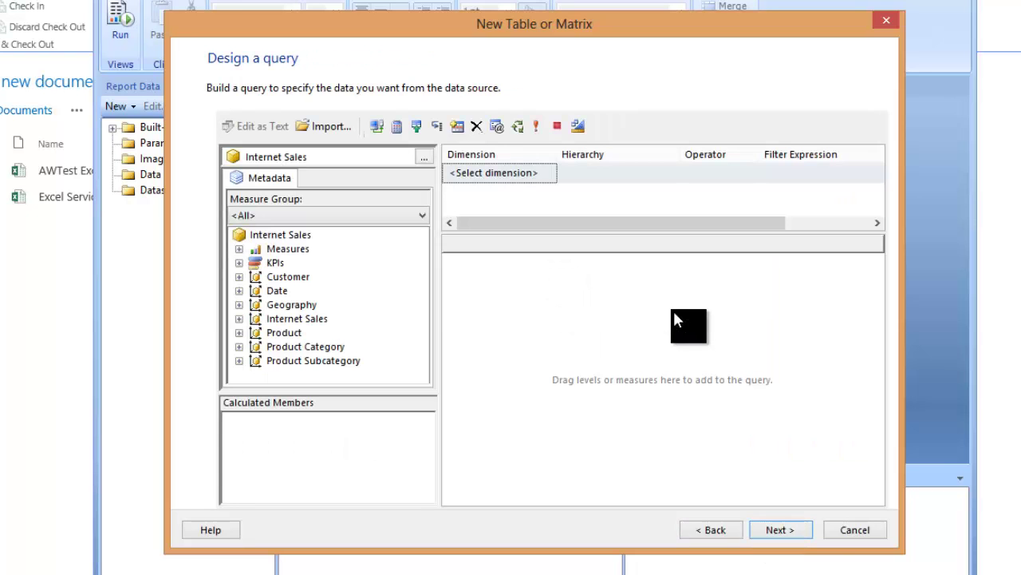
- Query Internet Total Sales broken down by Product Category Name
left_click(239, 248)
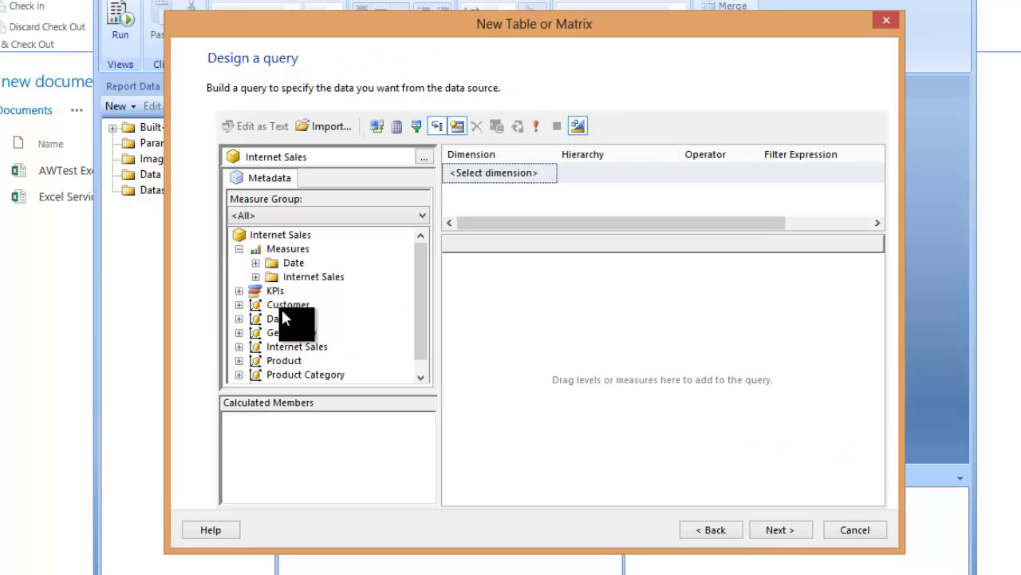
left_click(256, 276)
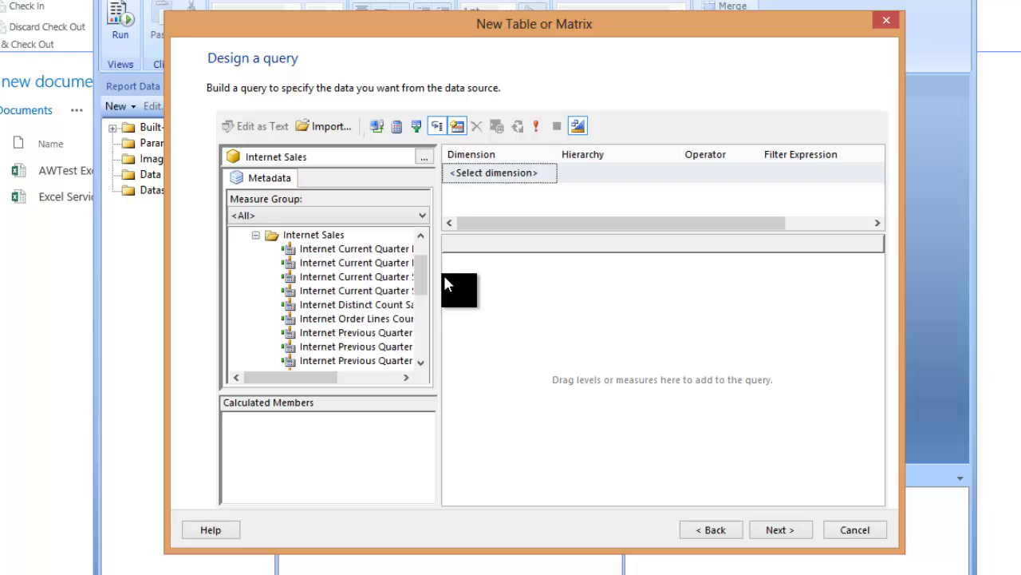
left_click_drag(422, 279, 425, 316)
left_click_drag(351, 278, 519, 327)
left_click_drag(427, 322, 423, 341)
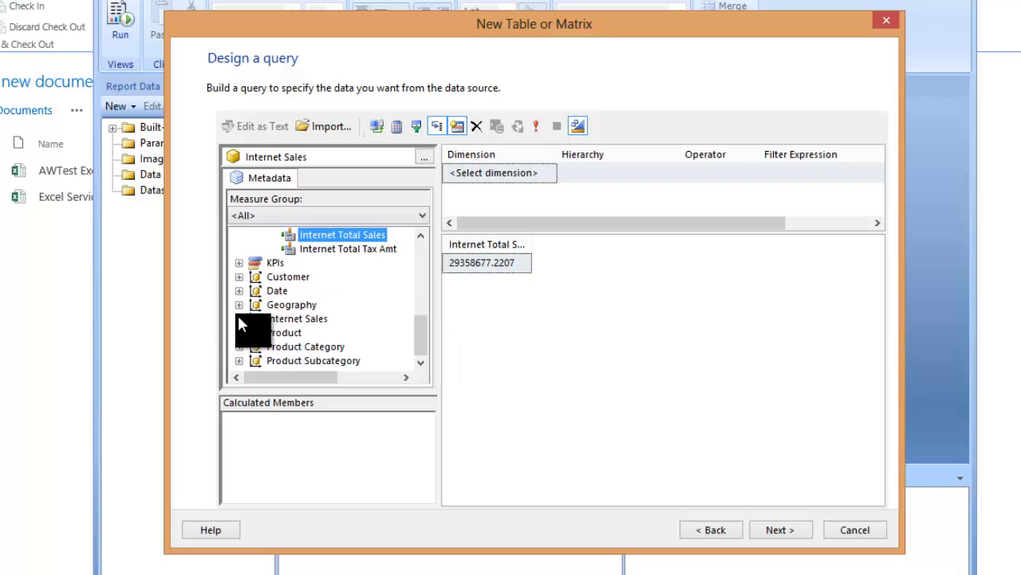
left_click_drag(267, 347, 447, 311)
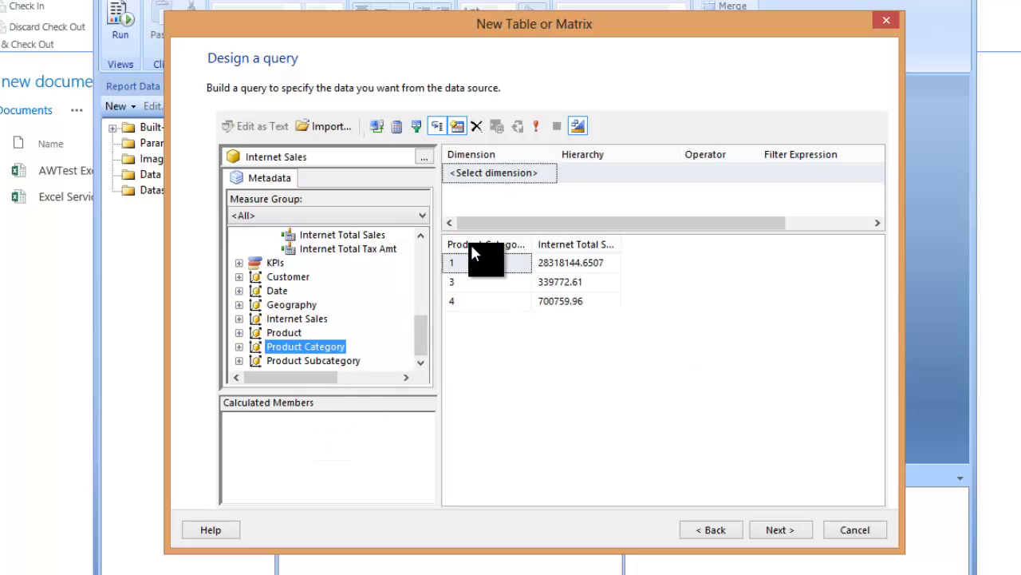
left_click_drag(472, 244, 336, 383)
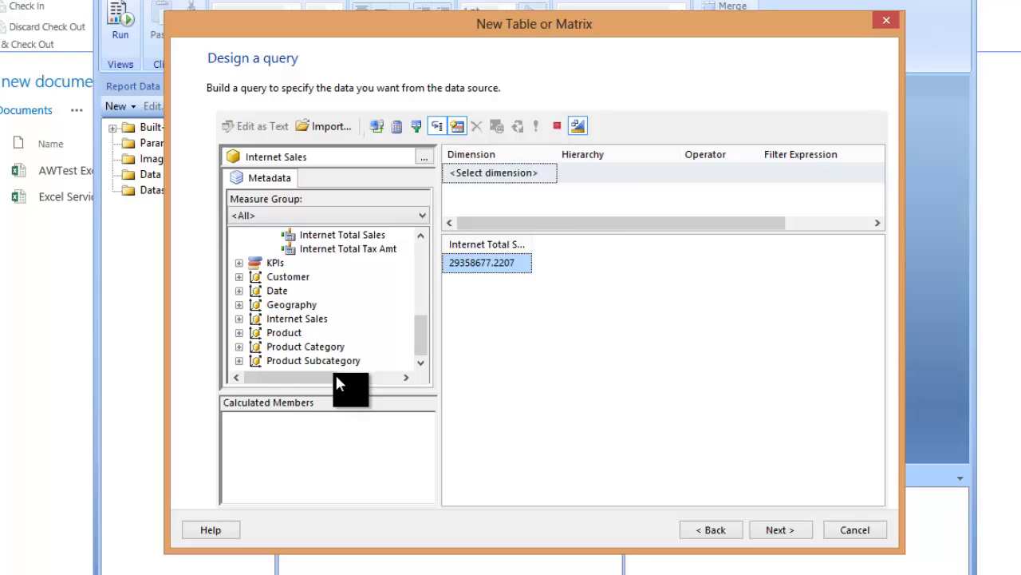
left_click(238, 346)
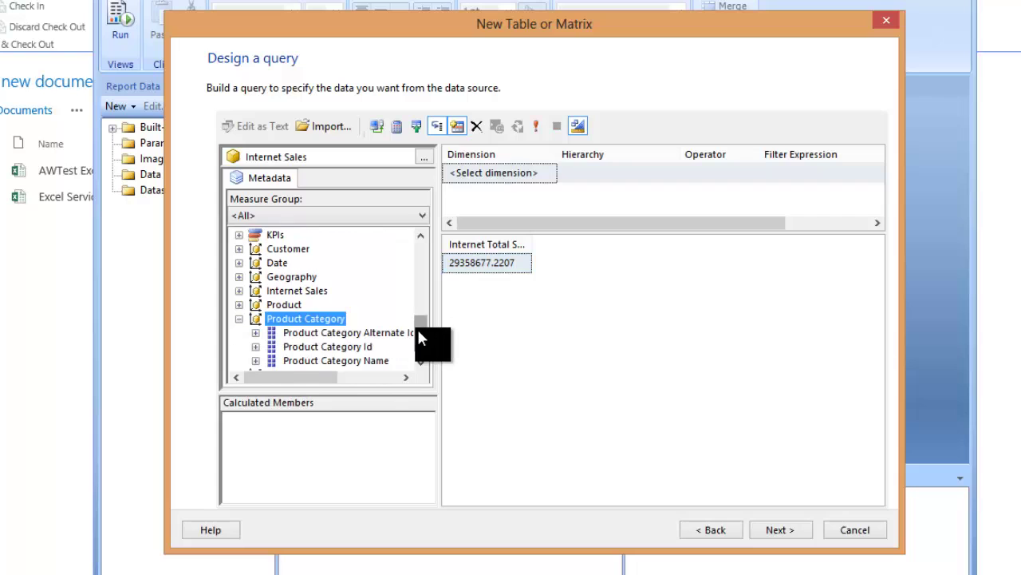
scroll(417, 331, "down", 1)
left_click_drag(353, 344, 456, 297)
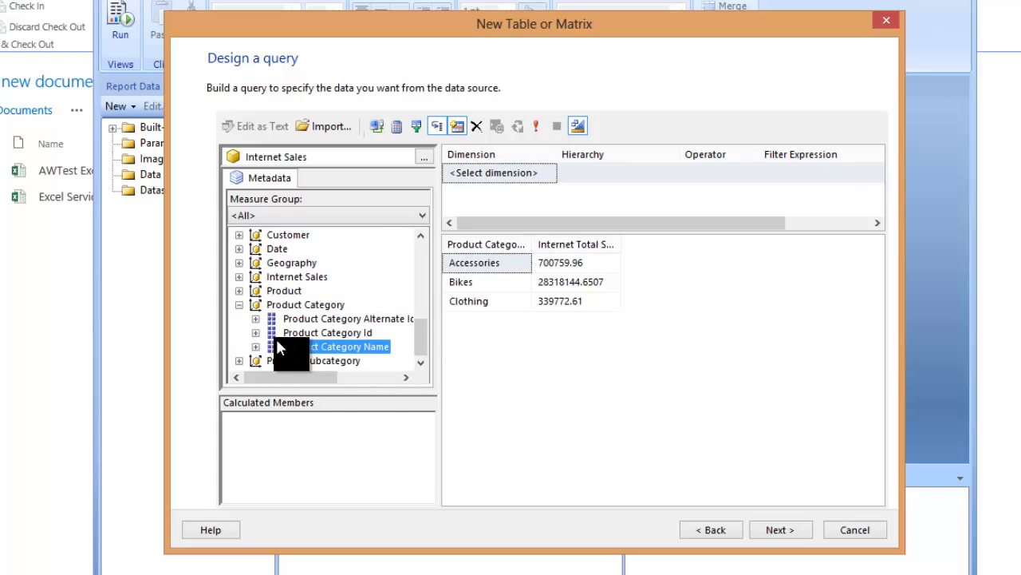
- Filter the query on Calendar Year as a report parameter and accept it
left_click(239, 249)
left_click_drag(313, 276, 487, 173)
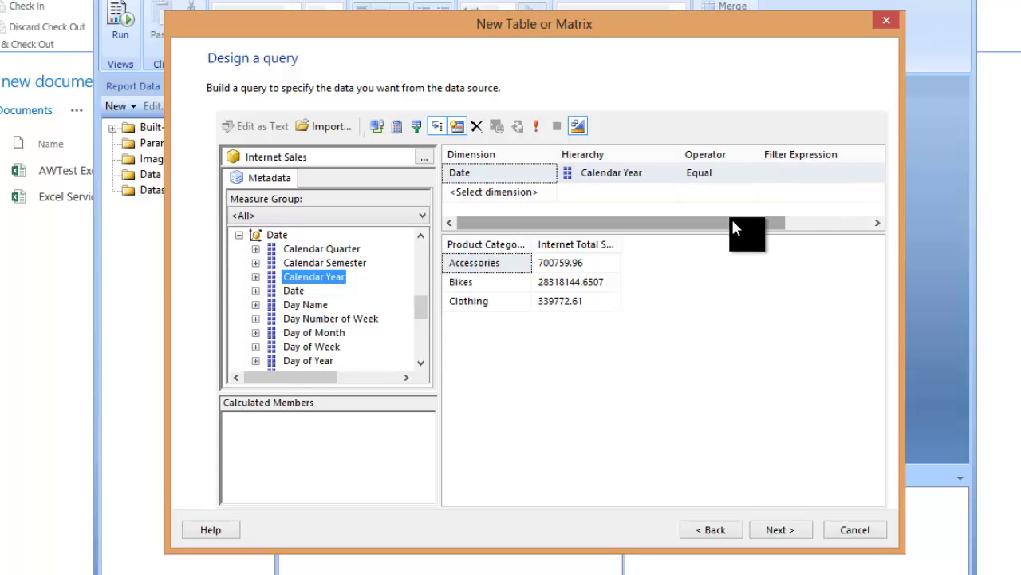
left_click_drag(731, 223, 870, 222)
left_click(850, 173)
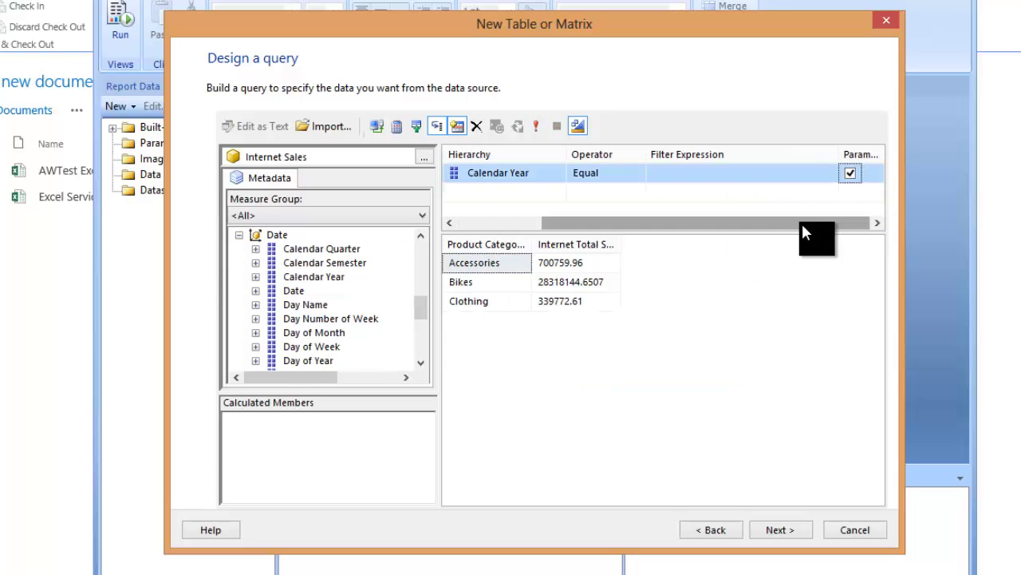
left_click_drag(801, 223, 548, 241)
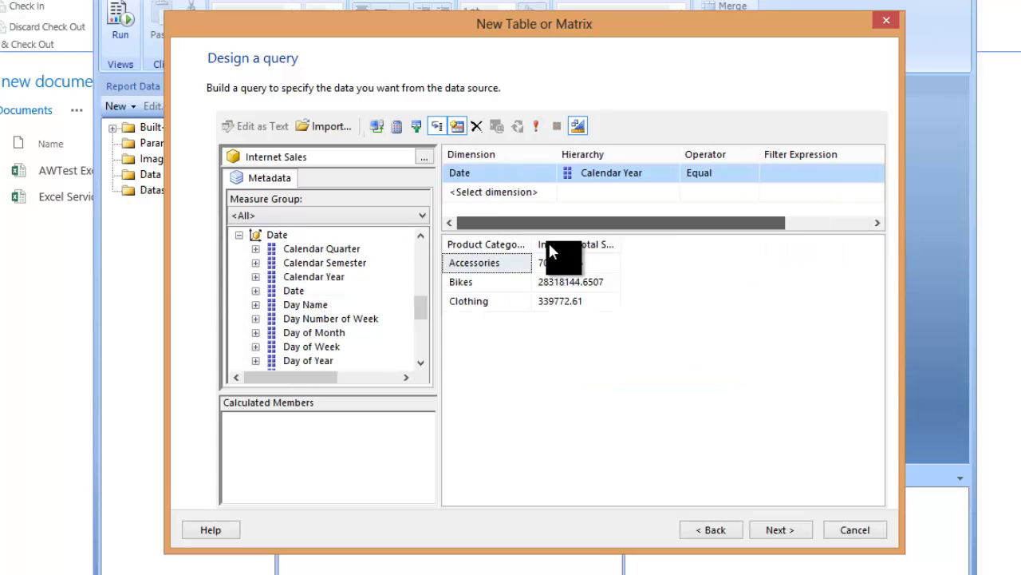
left_click(772, 528)
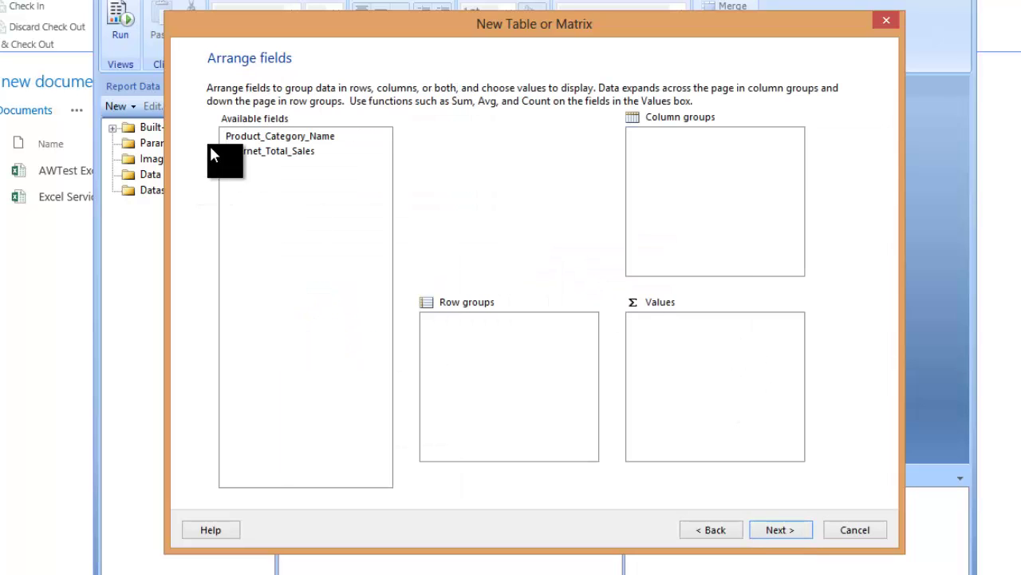
- Put Product_Category_Name and summed Internet_Total_Sales into the table values
left_click(266, 140)
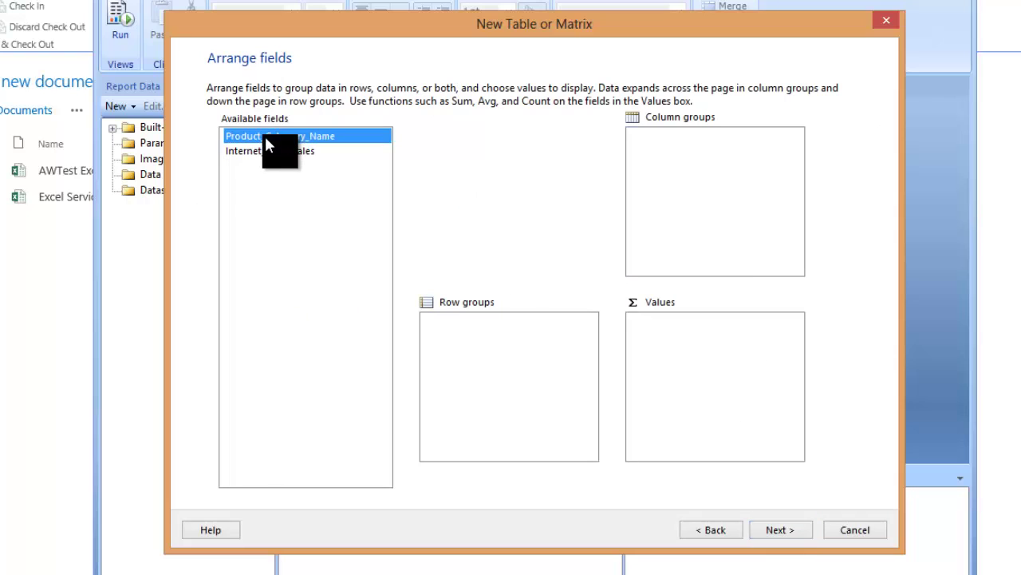
double_click(264, 136)
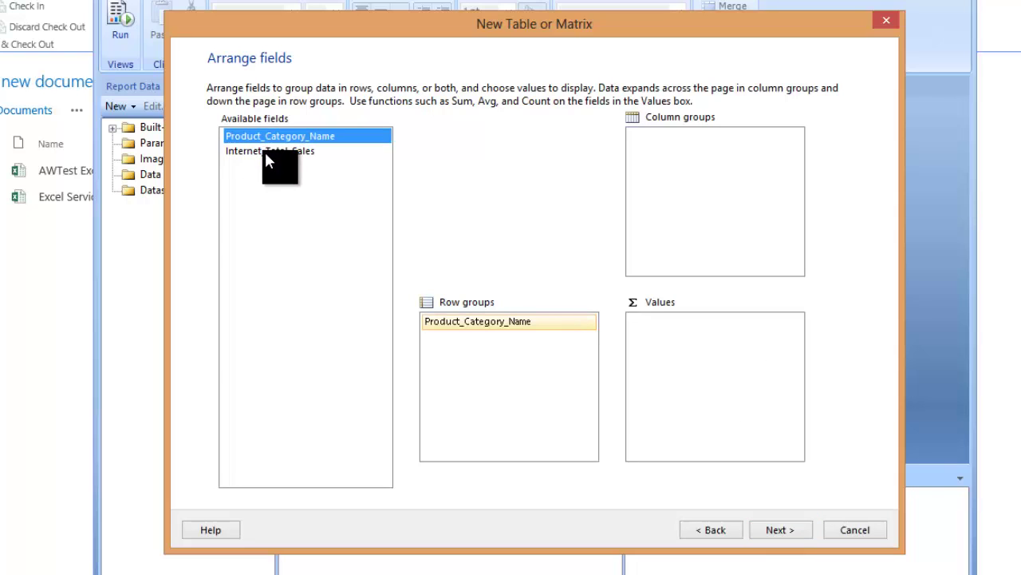
left_click(516, 320)
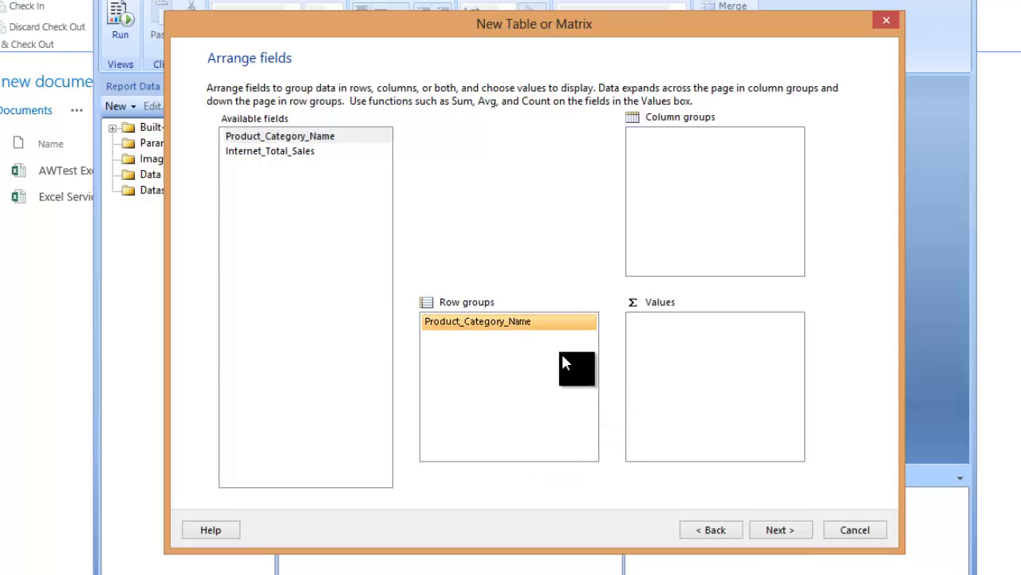
left_click_drag(563, 363, 310, 200)
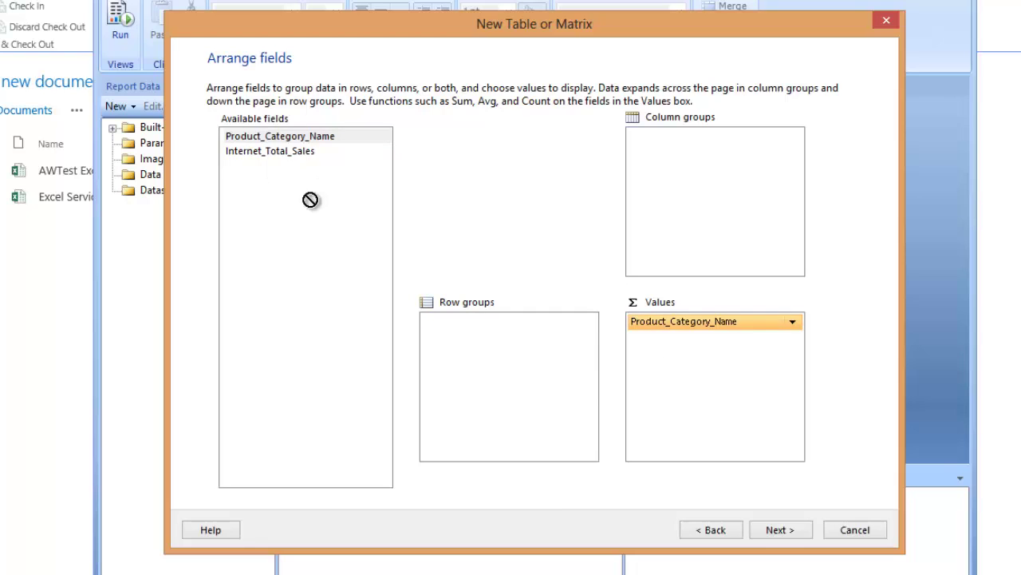
left_click_drag(269, 151, 633, 367)
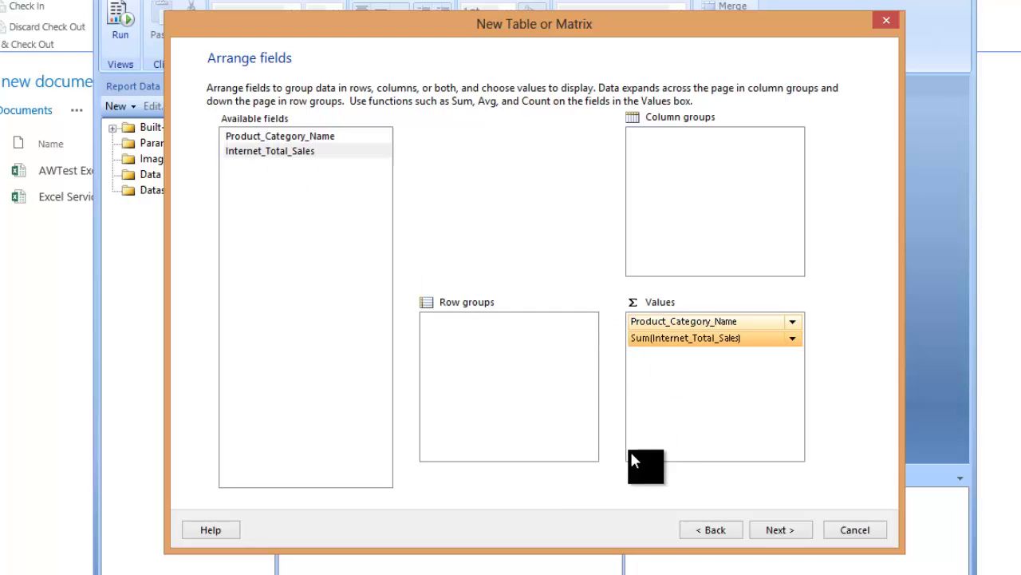
- Finish the wizard with the default layout and Ocean style, then widen the category column
left_click(769, 533)
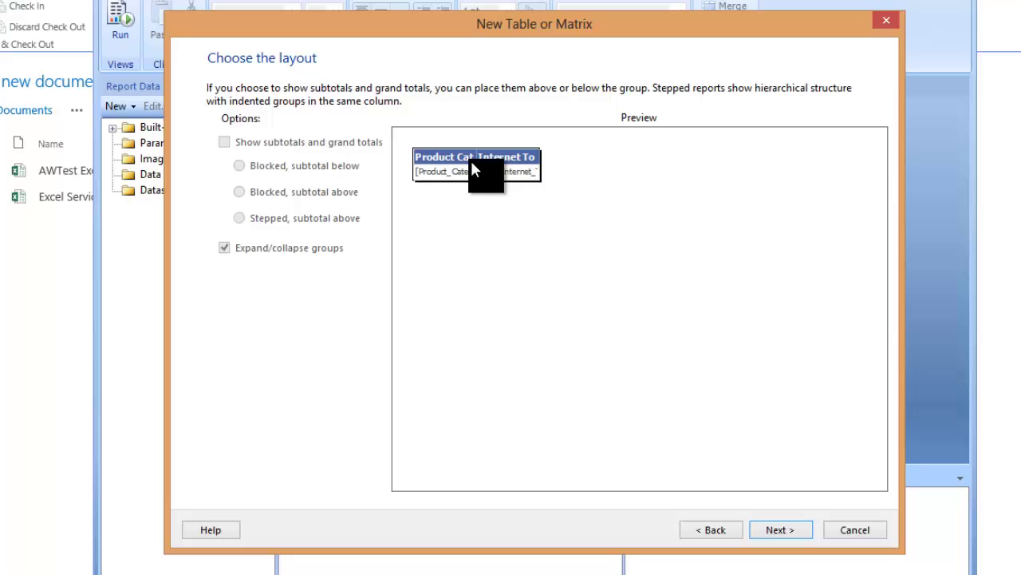
left_click(785, 530)
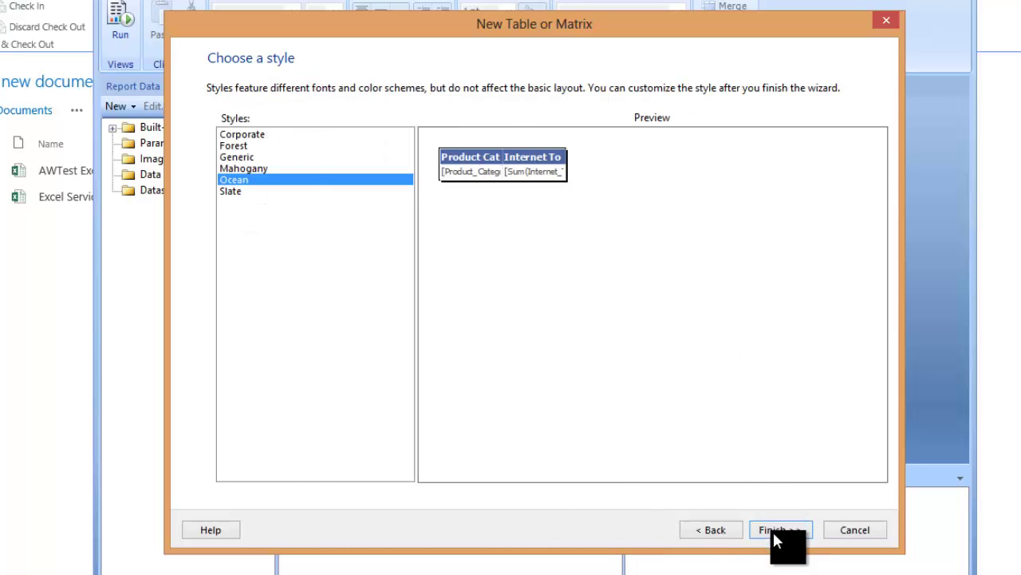
left_click(773, 529)
left_click_drag(403, 159, 520, 156)
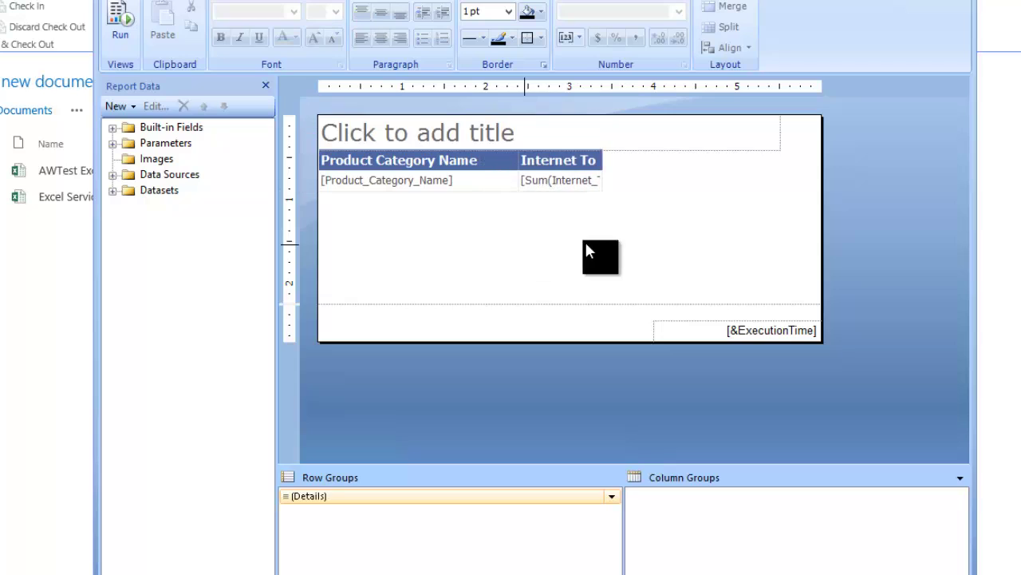
- Title the report 'test delelgation report'
left_click(466, 134)
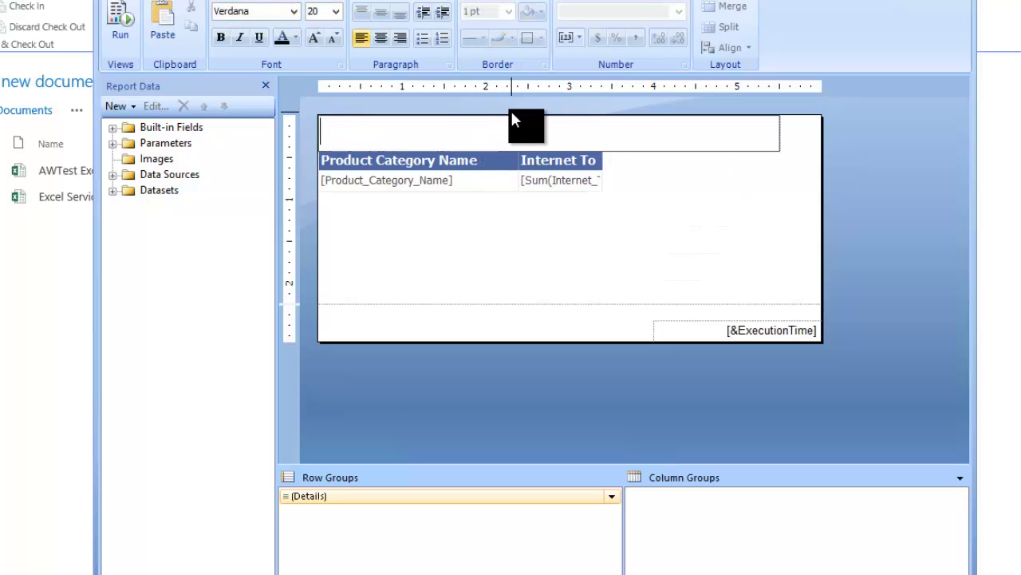
type("test Repo")
key("BackSpace")
key("BackSpace")
key("BackSpace")
key("BackSpace")
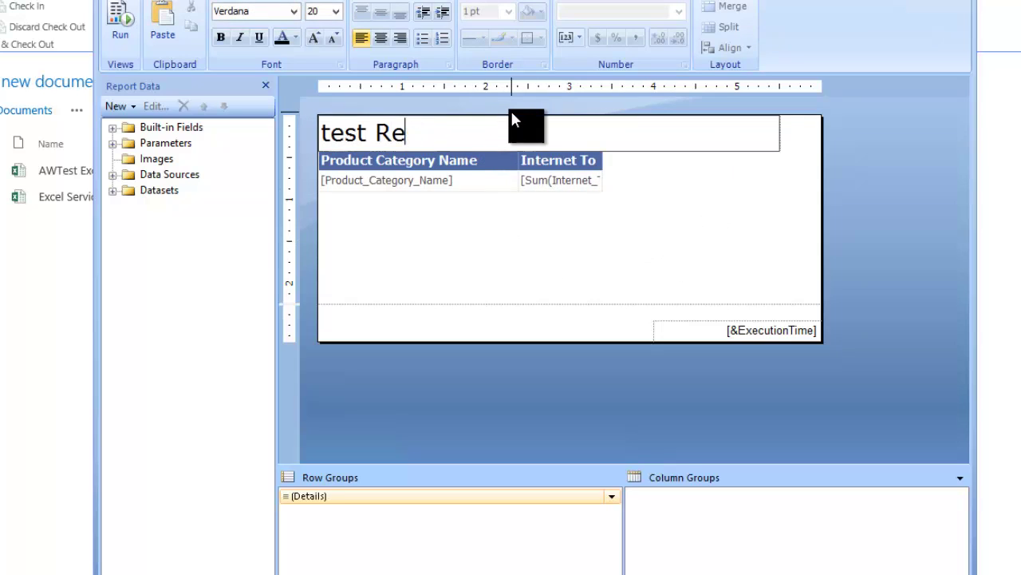
type("delelgation report")
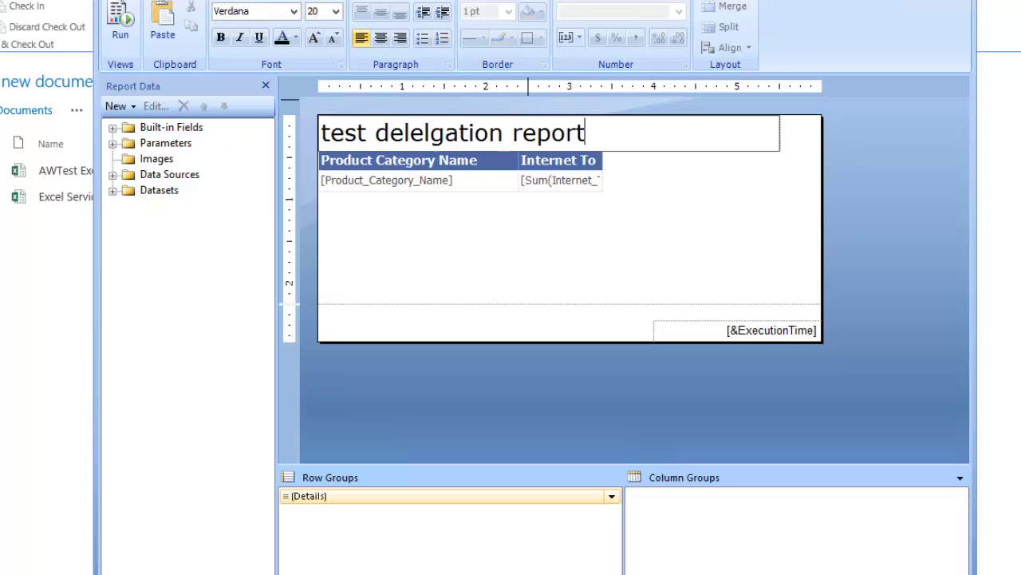
- Save the report to Documents as 'SSSRS Functional Test'
key("ctrl+s")
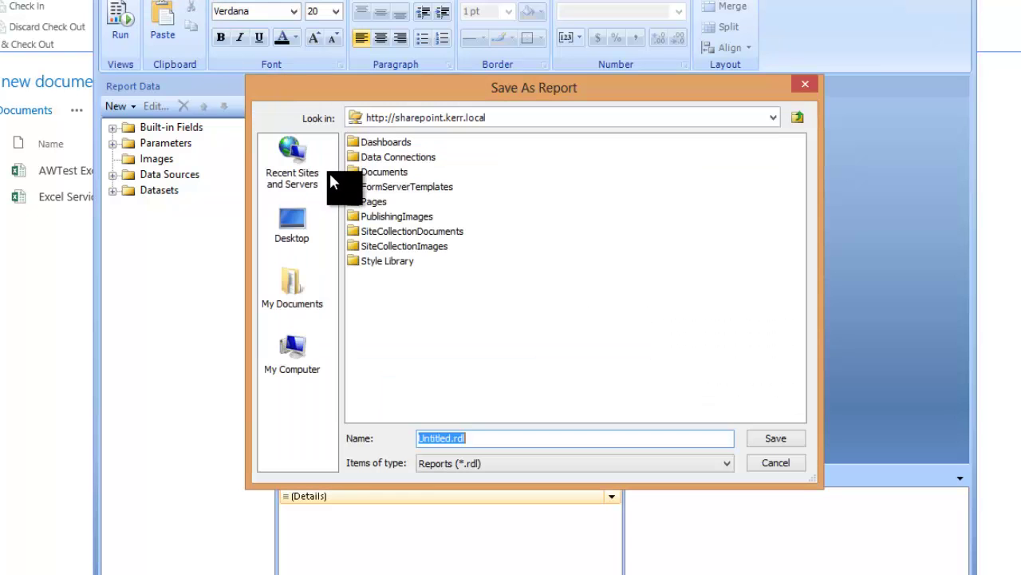
double_click(381, 172)
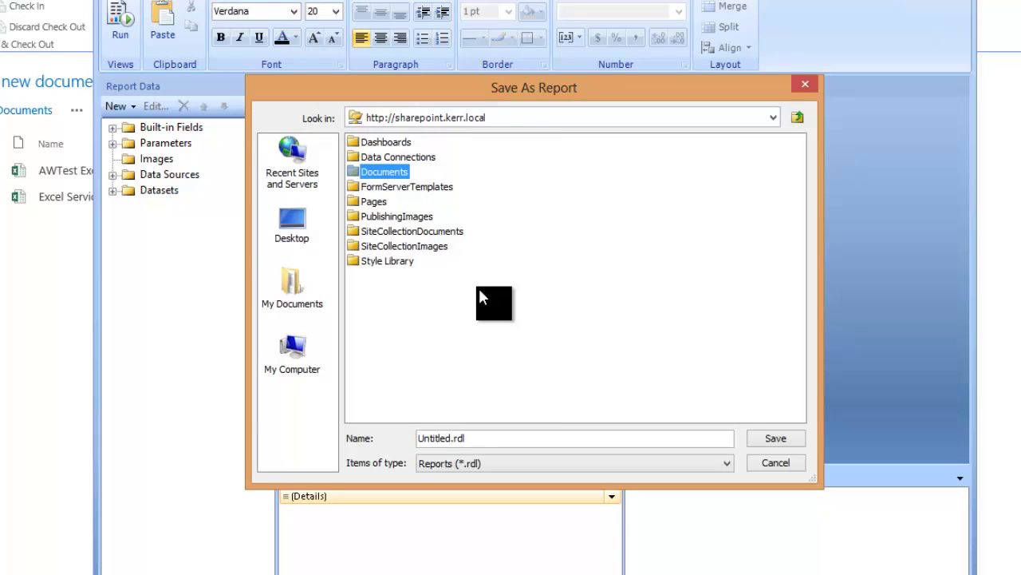
left_click(456, 438)
double_click(455, 438)
type("SSSRS")
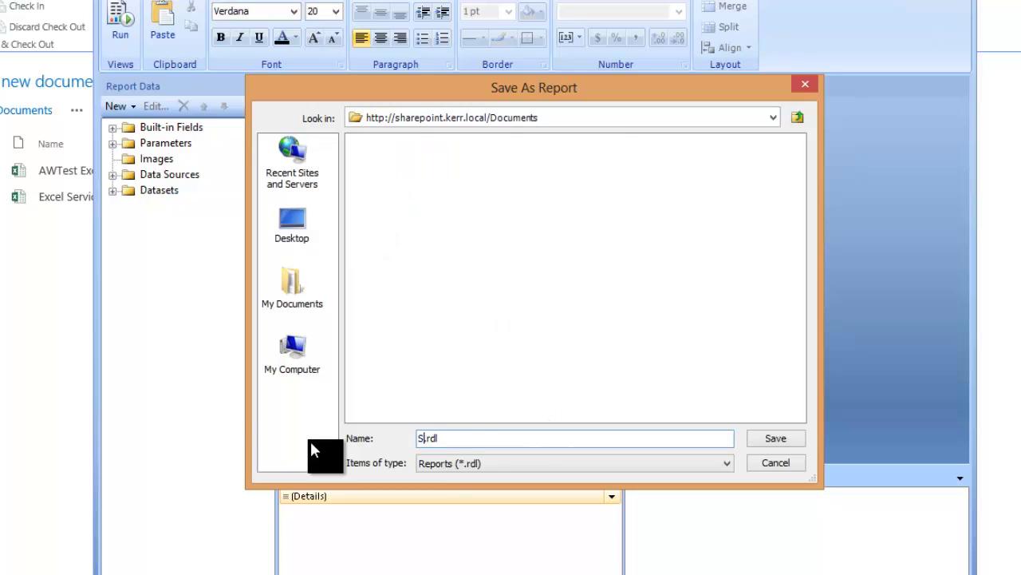
type(" Functional Test")
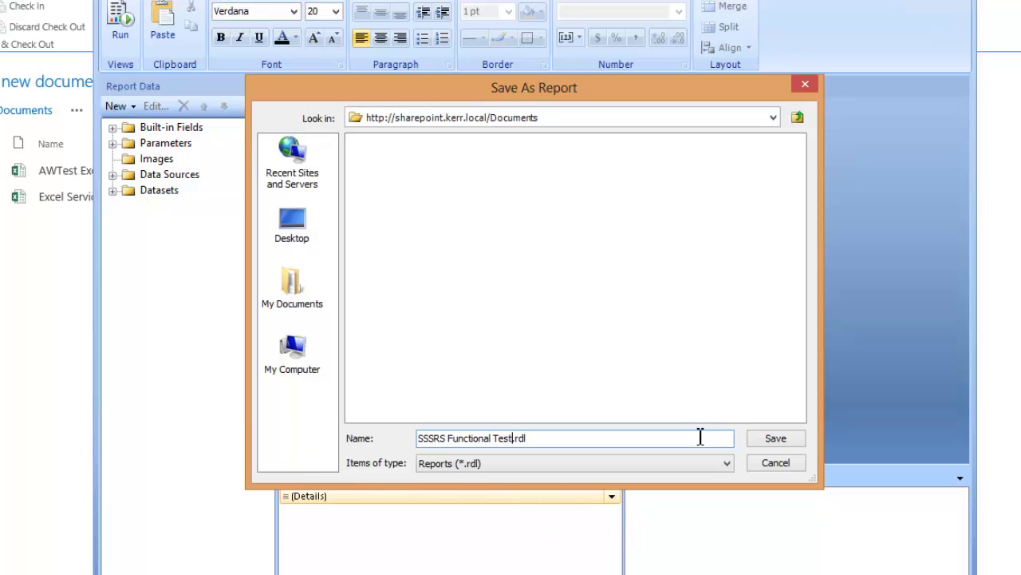
left_click(760, 442)
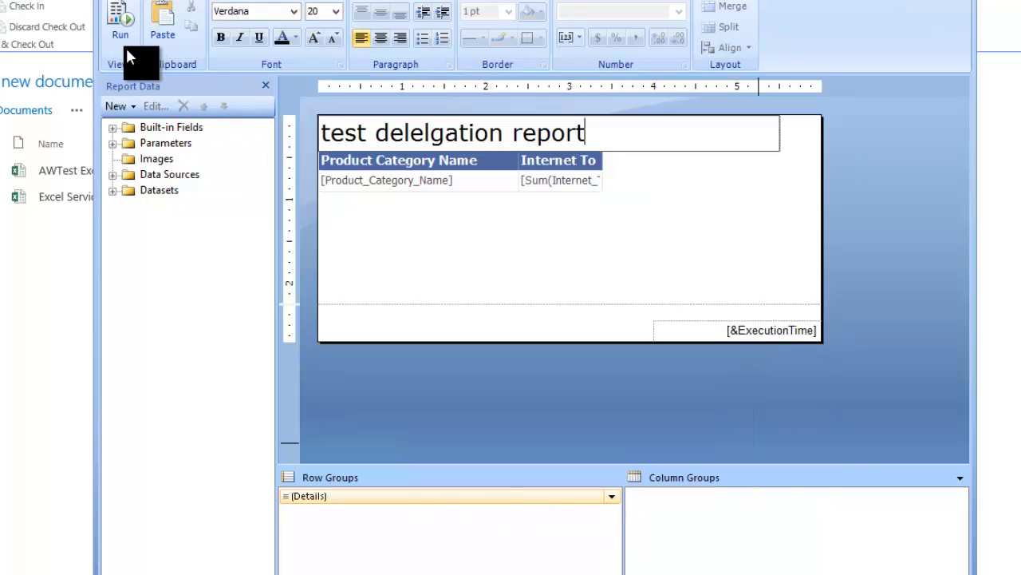
left_click(118, 18)
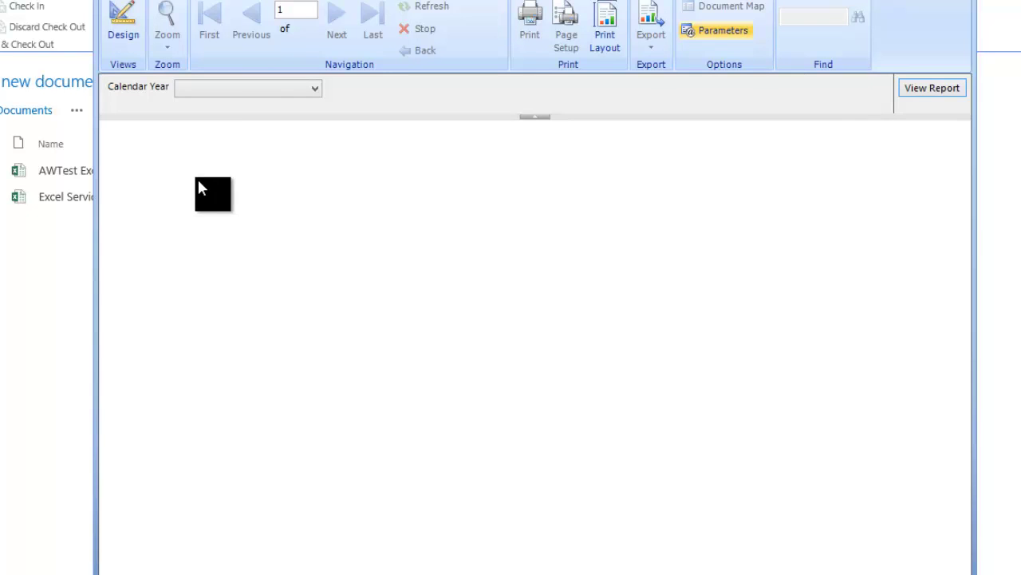
- Run the report for all calendar years, then for 2004 only
left_click(303, 88)
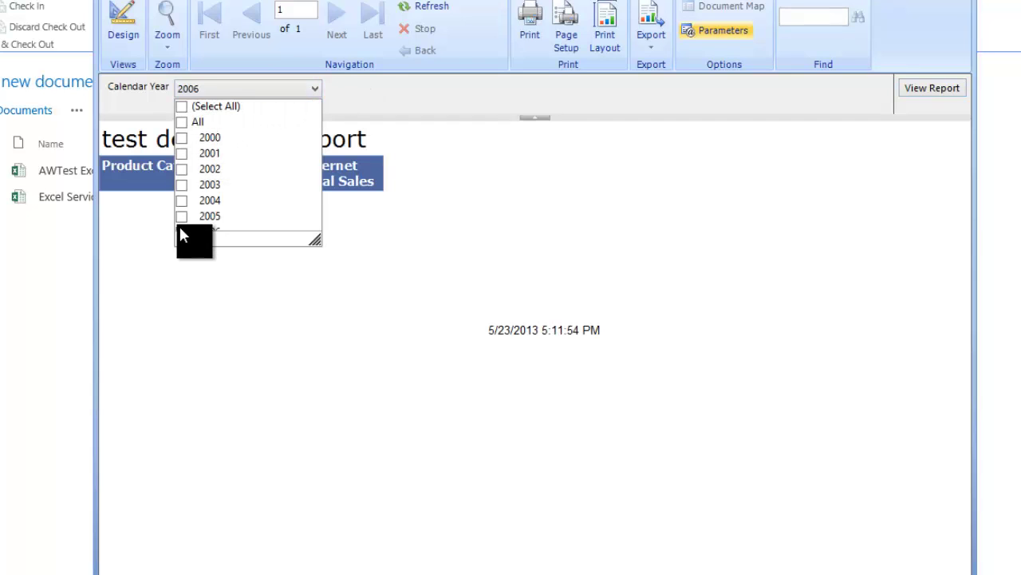
left_click(182, 106)
left_click(913, 92)
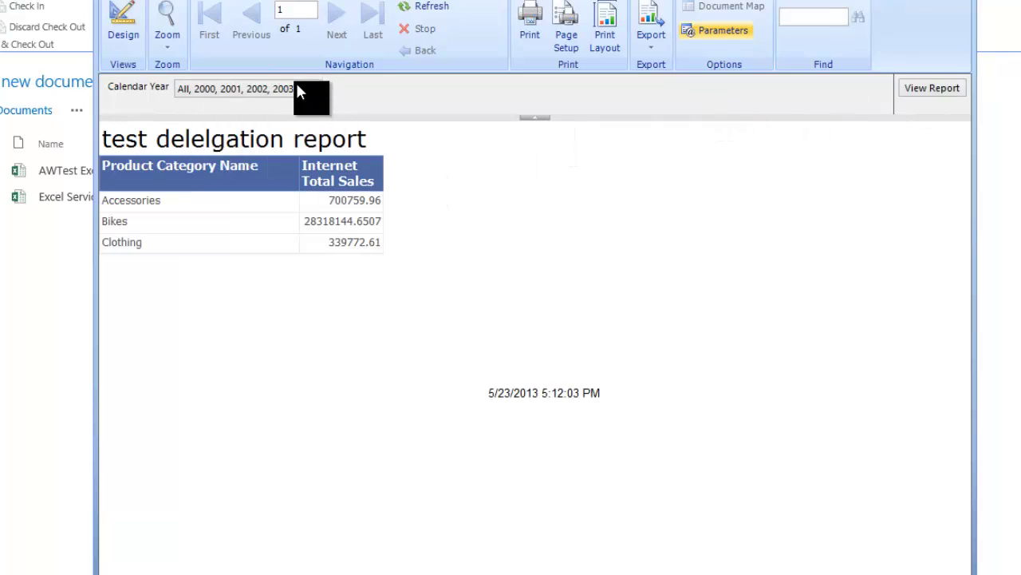
left_click(315, 89)
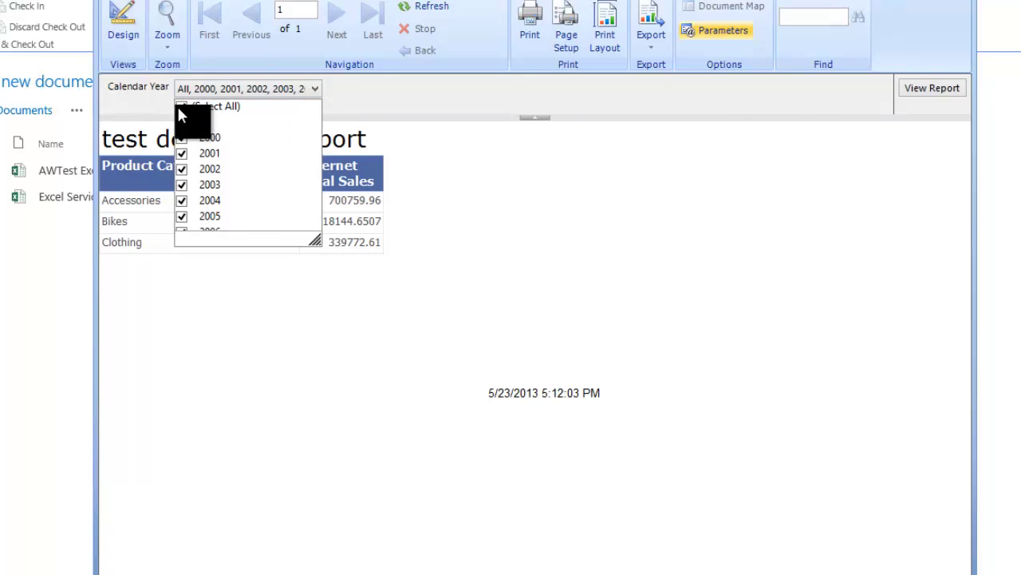
left_click(182, 106)
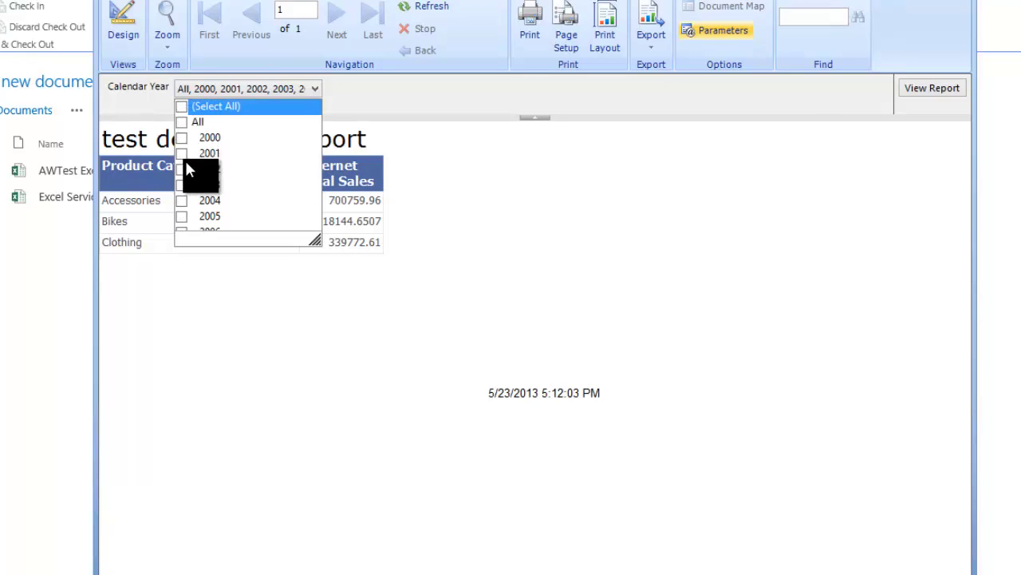
left_click(182, 200)
left_click(926, 88)
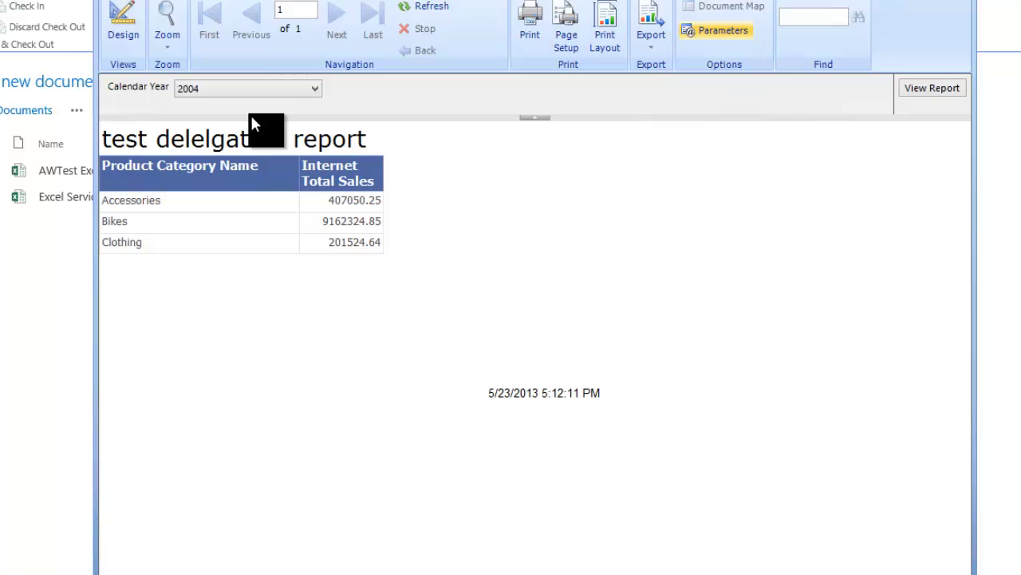
- Rerun the report with the Calendar Year filter set to 2005
left_click(315, 88)
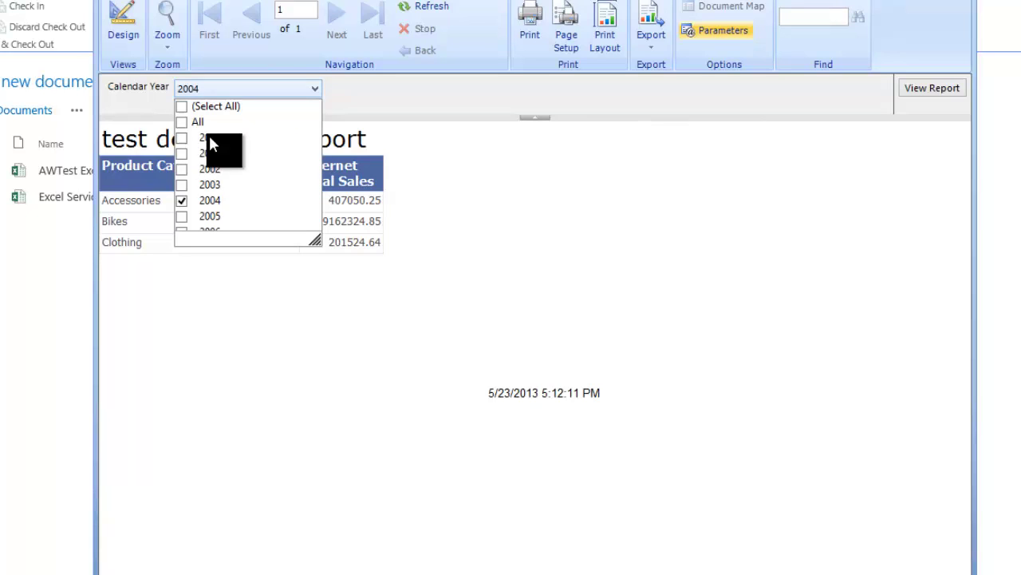
left_click(182, 201)
left_click(182, 216)
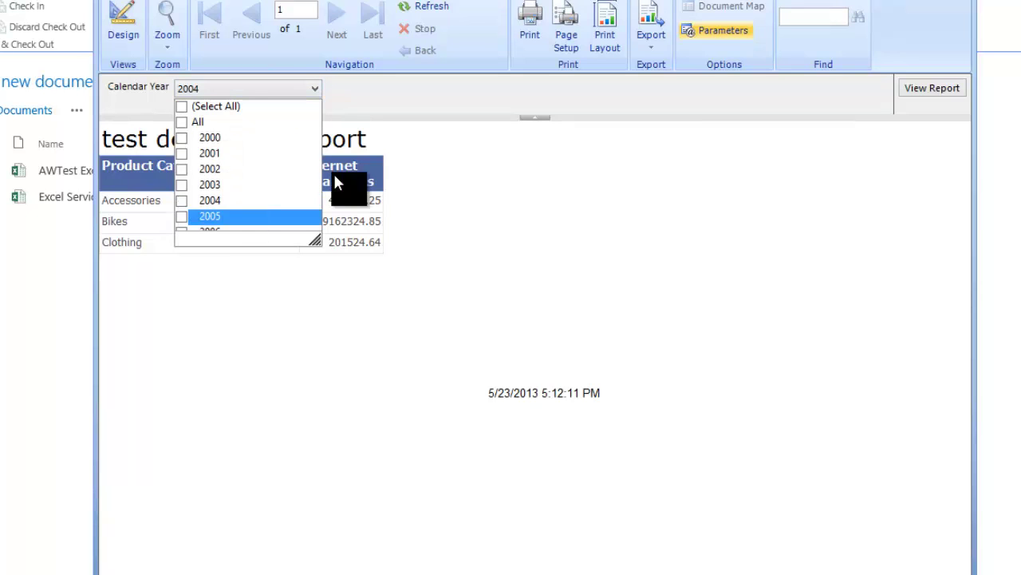
left_click(587, 95)
left_click(916, 89)
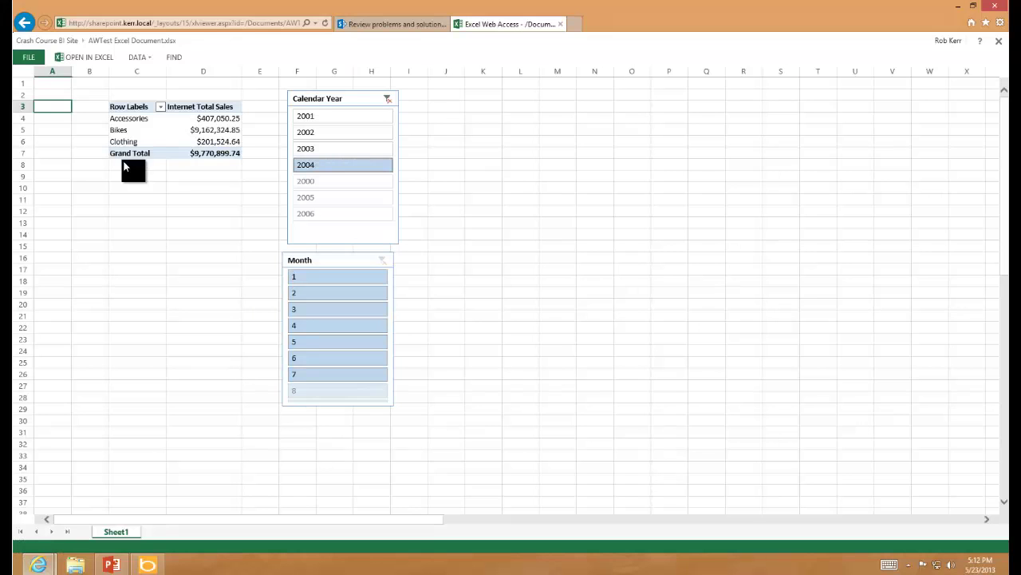
- Open SSRS Functional Test from Documents and clear the Profiler trace window
left_click(24, 23)
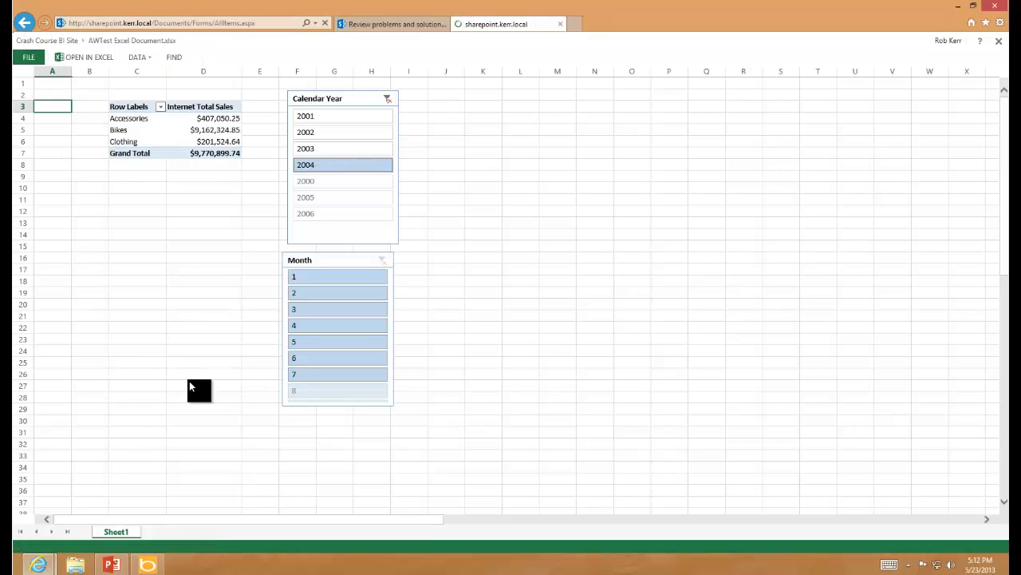
left_click(204, 237)
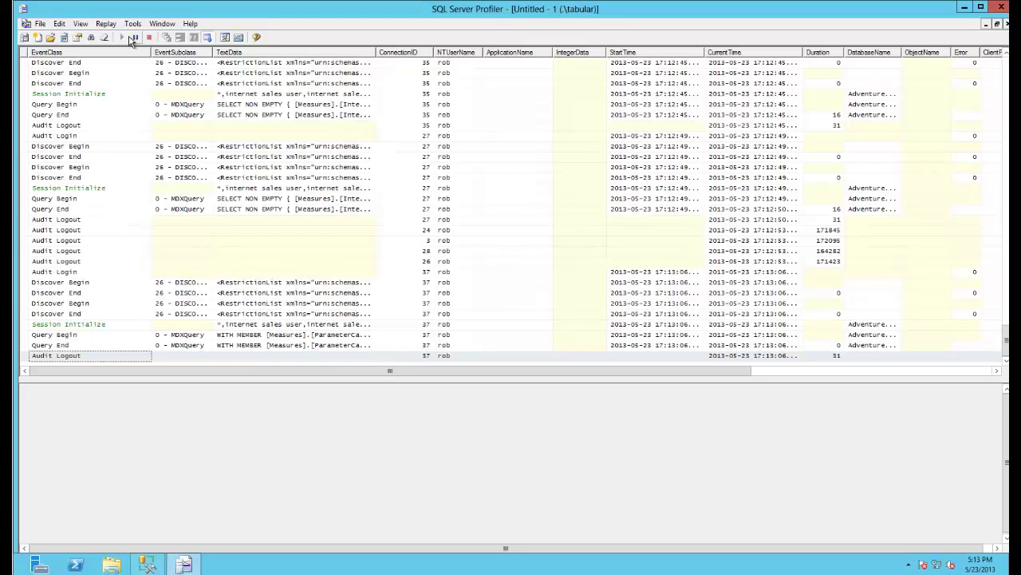
left_click(105, 37)
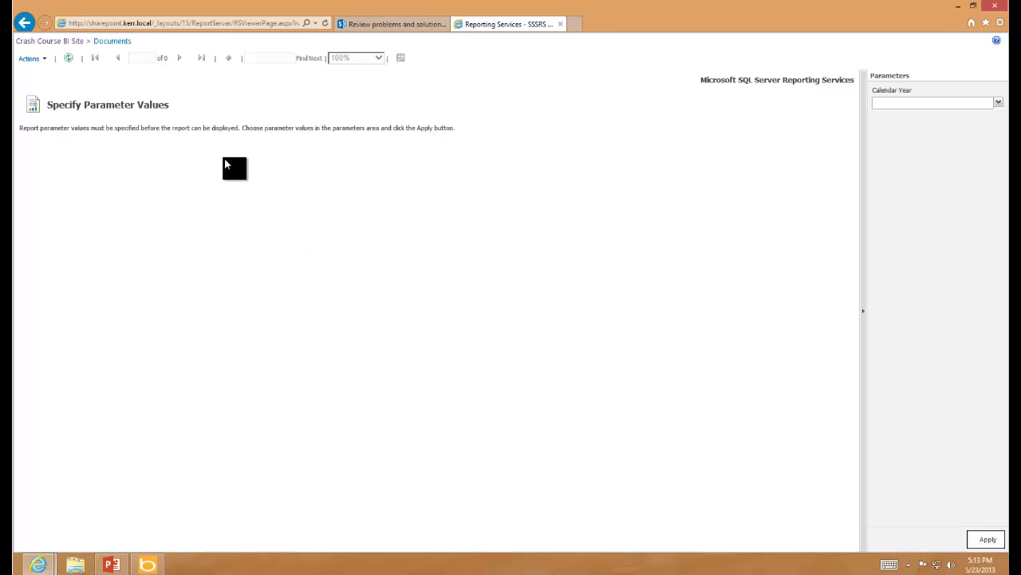
- Run the report with Calendar Year set to 2003
left_click(998, 103)
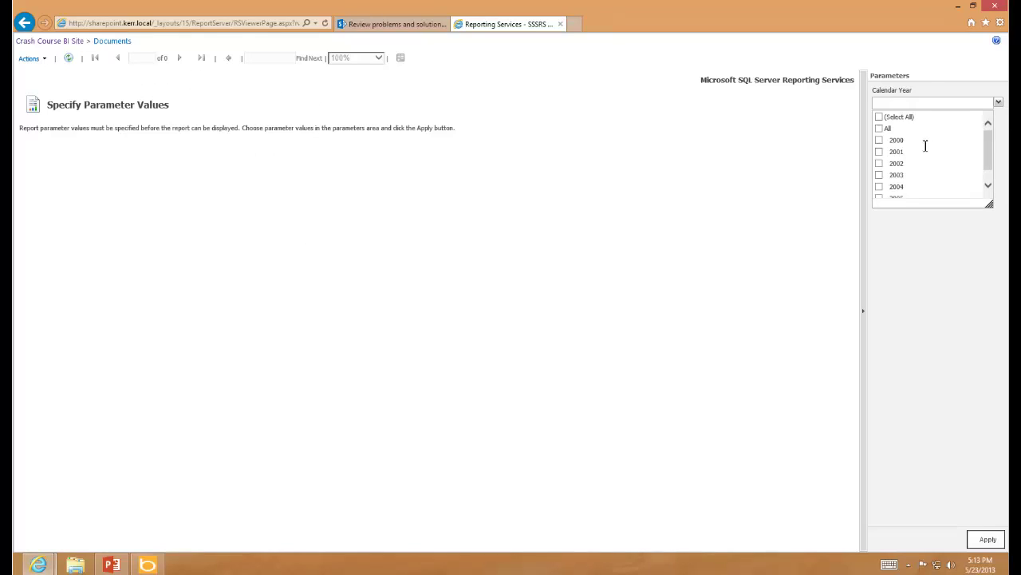
left_click(881, 176)
left_click(952, 290)
left_click(987, 539)
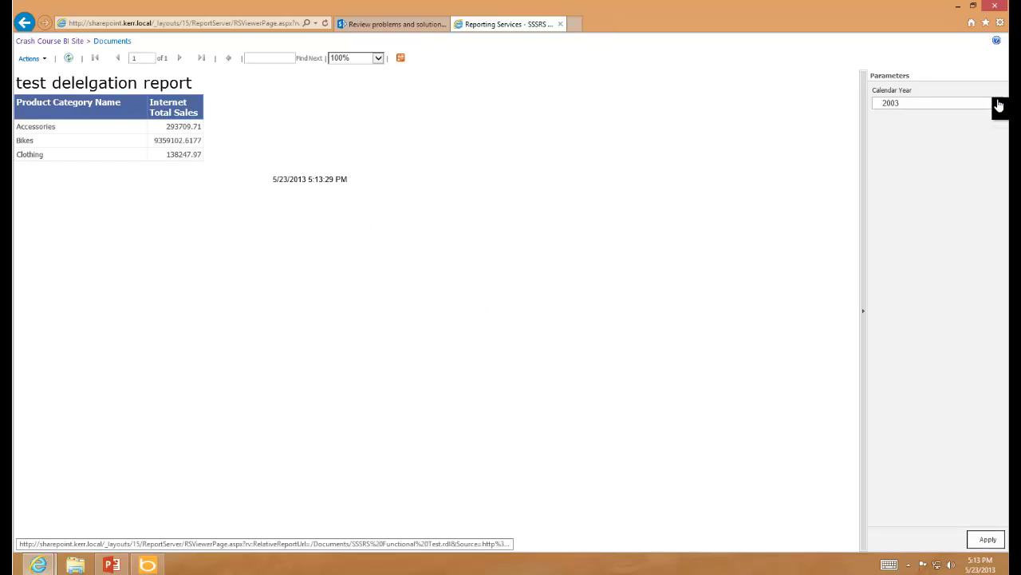
- Switch the Calendar Year parameter to 2004 and run again
left_click(998, 102)
left_click(879, 174)
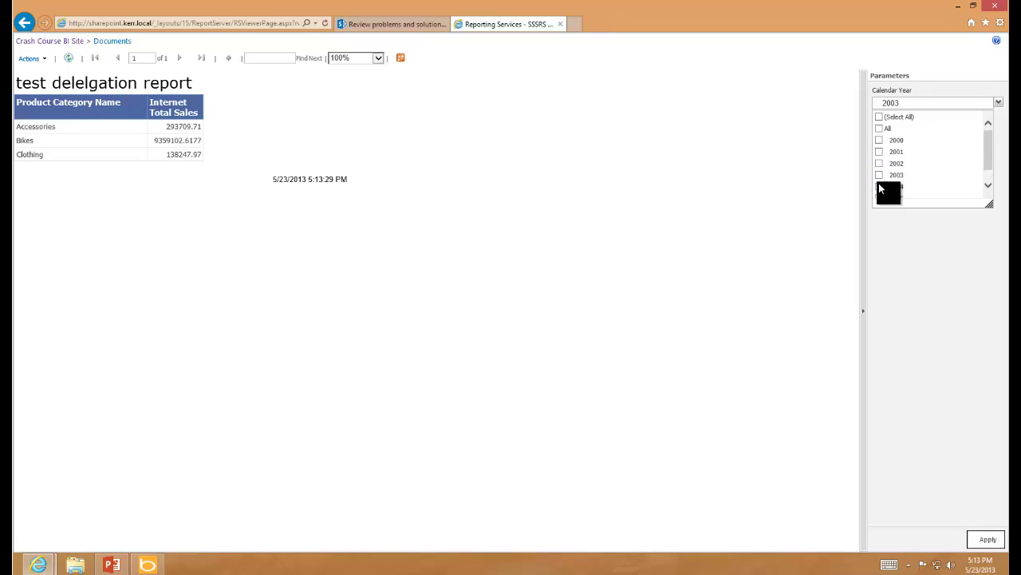
left_click(879, 185)
left_click(914, 283)
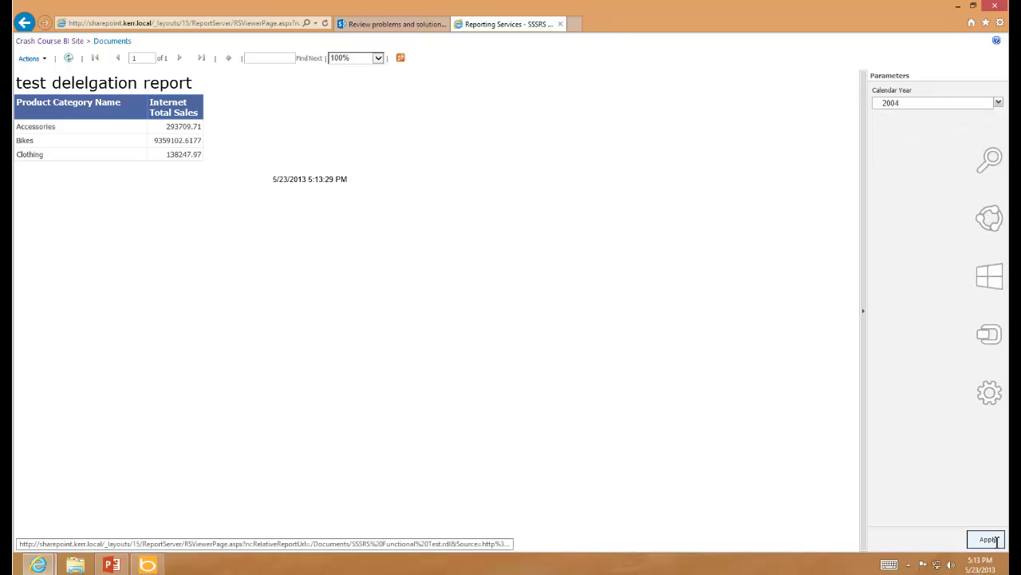
left_click(988, 539)
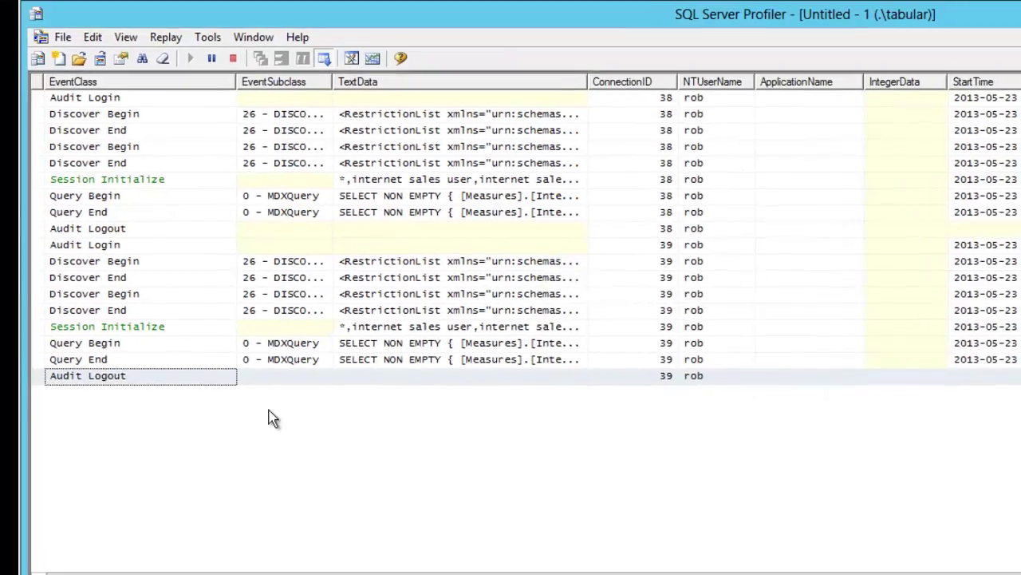
- Inspect the Discover and Audit Login trace events for connections 38 and 39
left_click(773, 146)
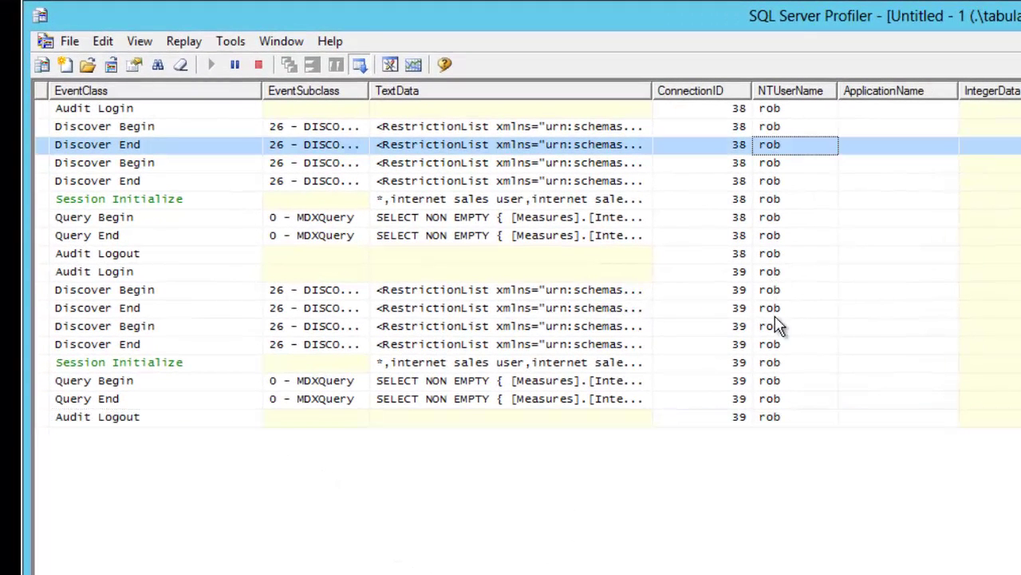
left_click(772, 273)
left_click(772, 344)
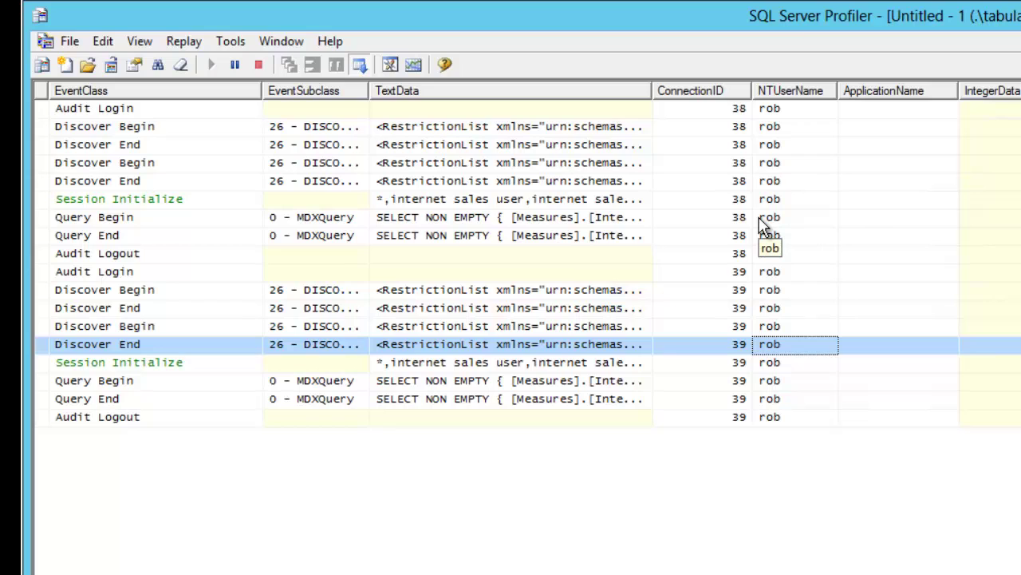
left_click(768, 165)
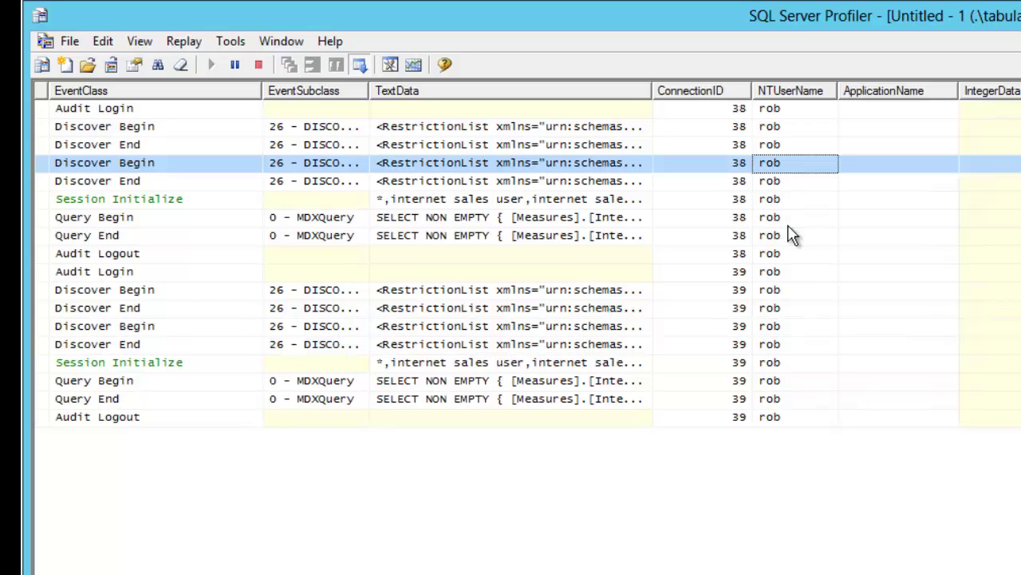